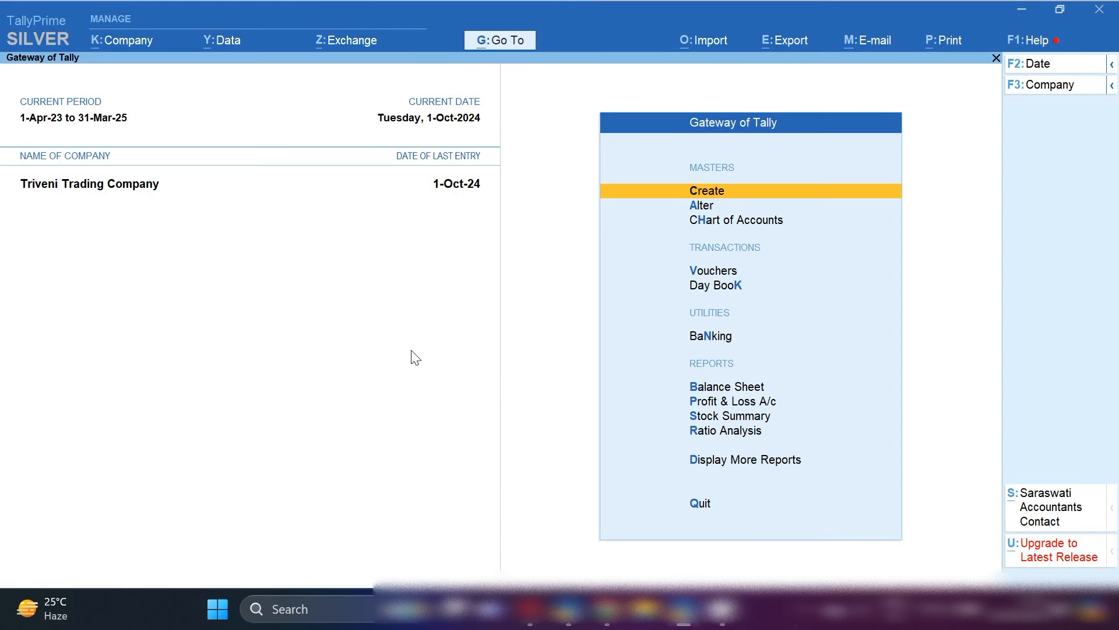
key(v)
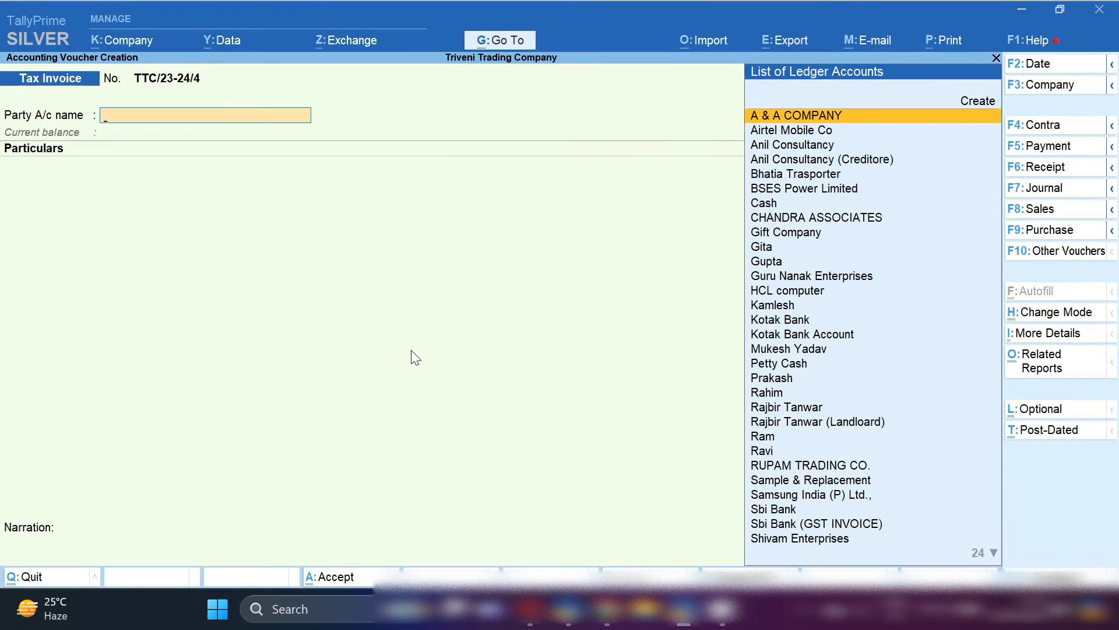
key(Escape)
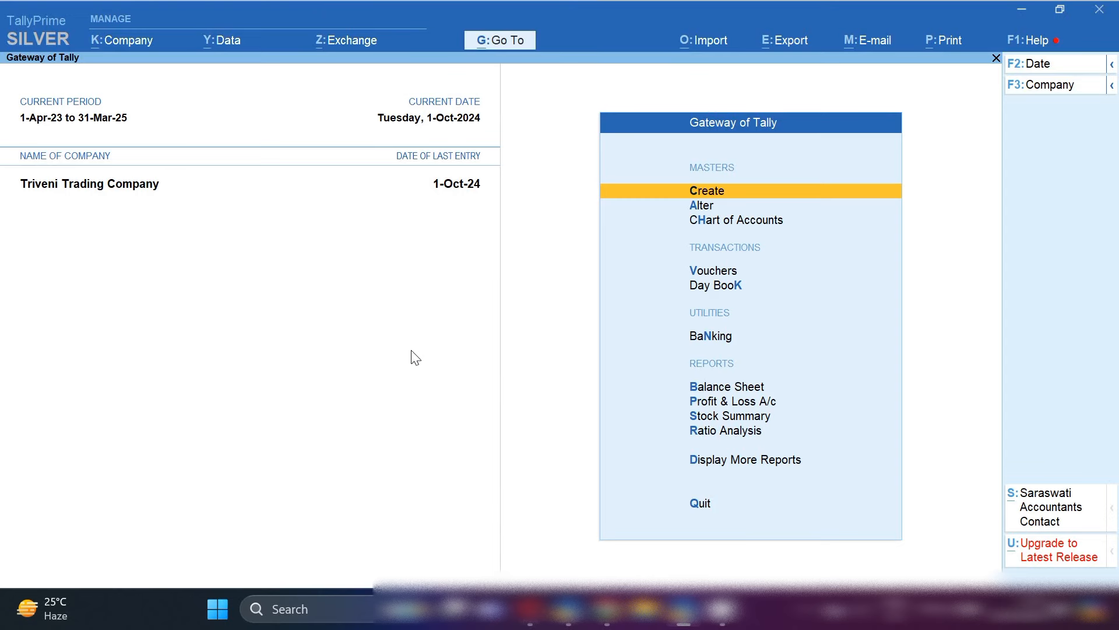
key(v)
key(Escape)
Step: Open a new tax invoice voucher and set its date to 2-2
key(v)
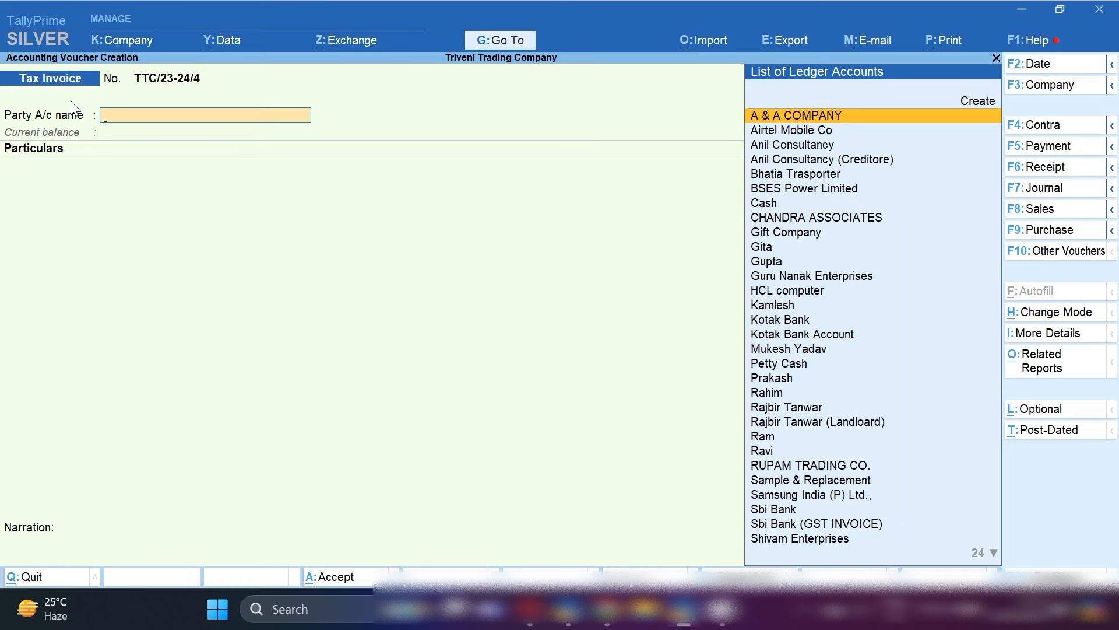
key(F2)
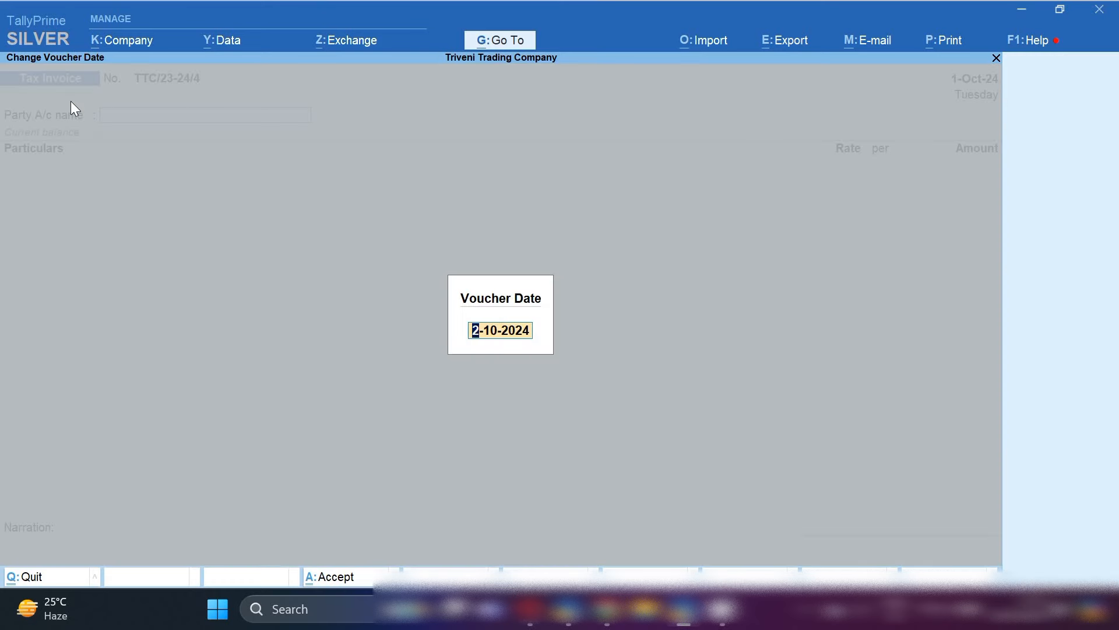
text(2-2)
key(Return)
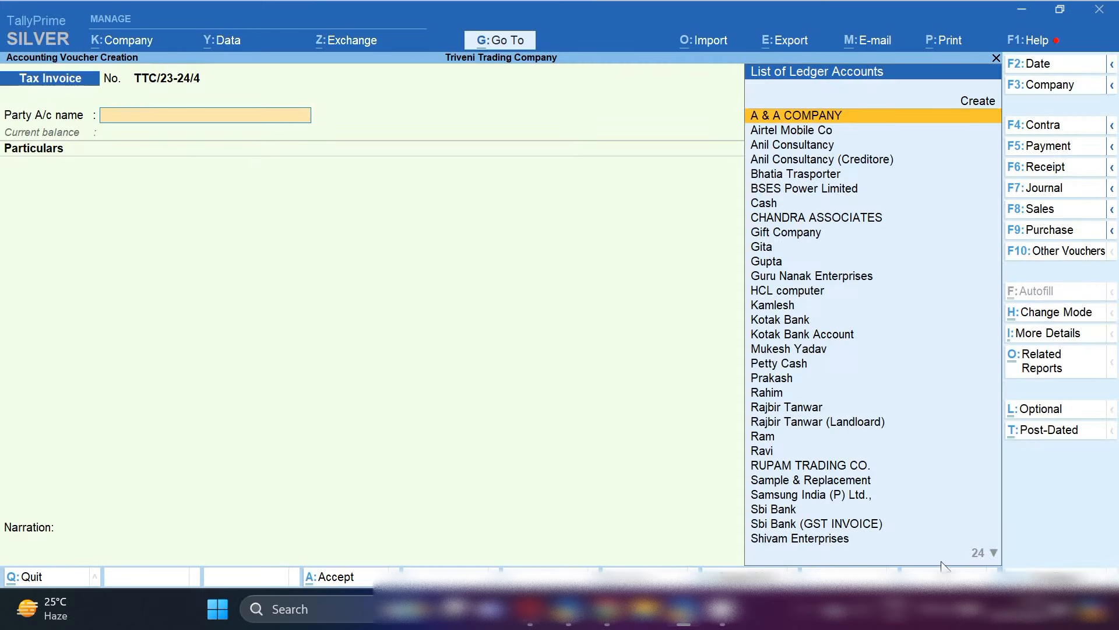
Step: Change the tax invoice's entry mode to the item-based invoice with a sales ledger and stock items
click(1084, 318)
key(Up)
key(Return)
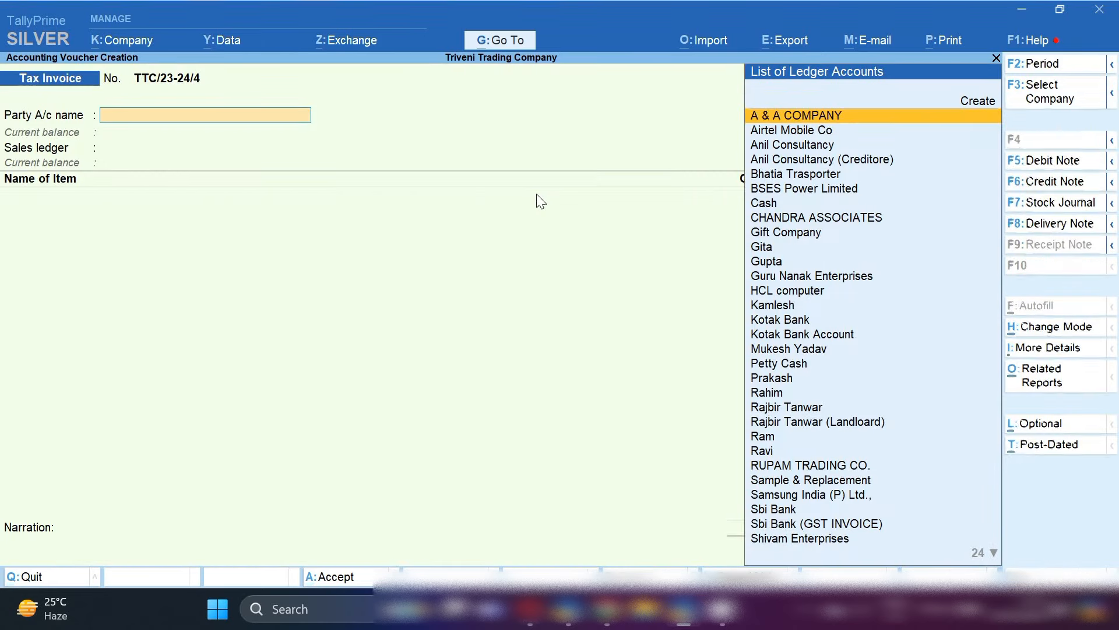
Step: Create a new party ledger with the customer's name under the Sundry Debtors group
key(alt+c)
text(Komal)
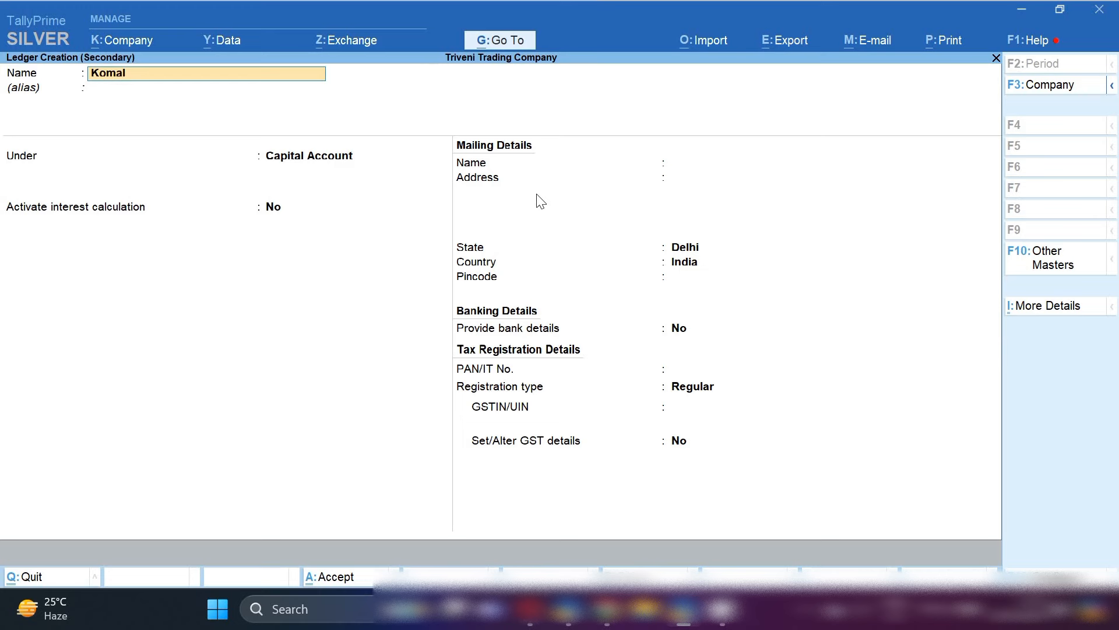
key(Return)
key(Return)
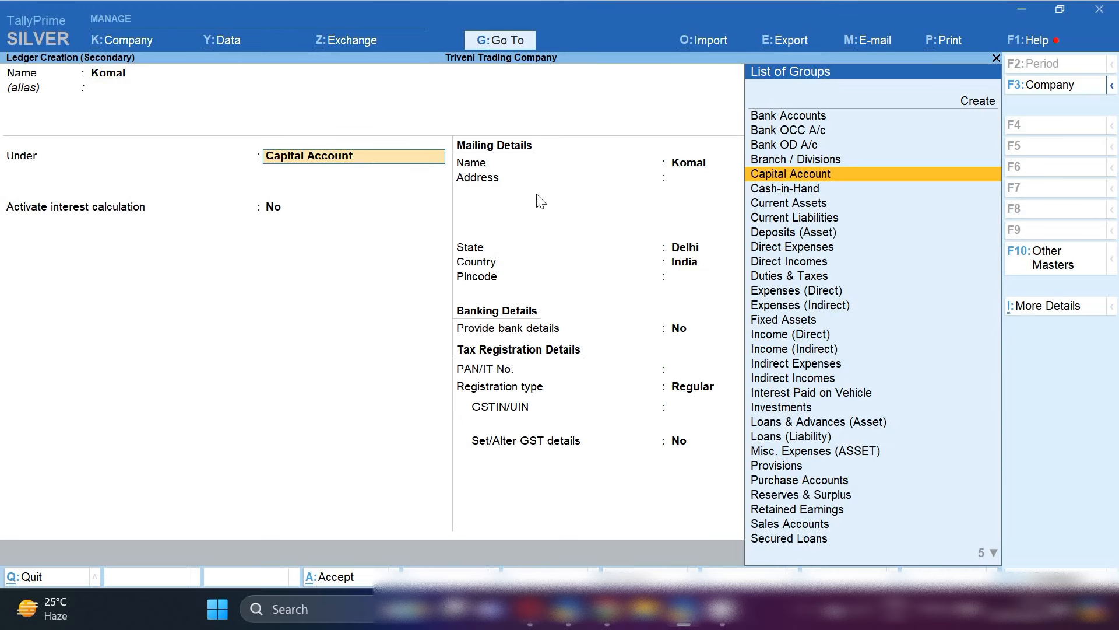
text(Sun)
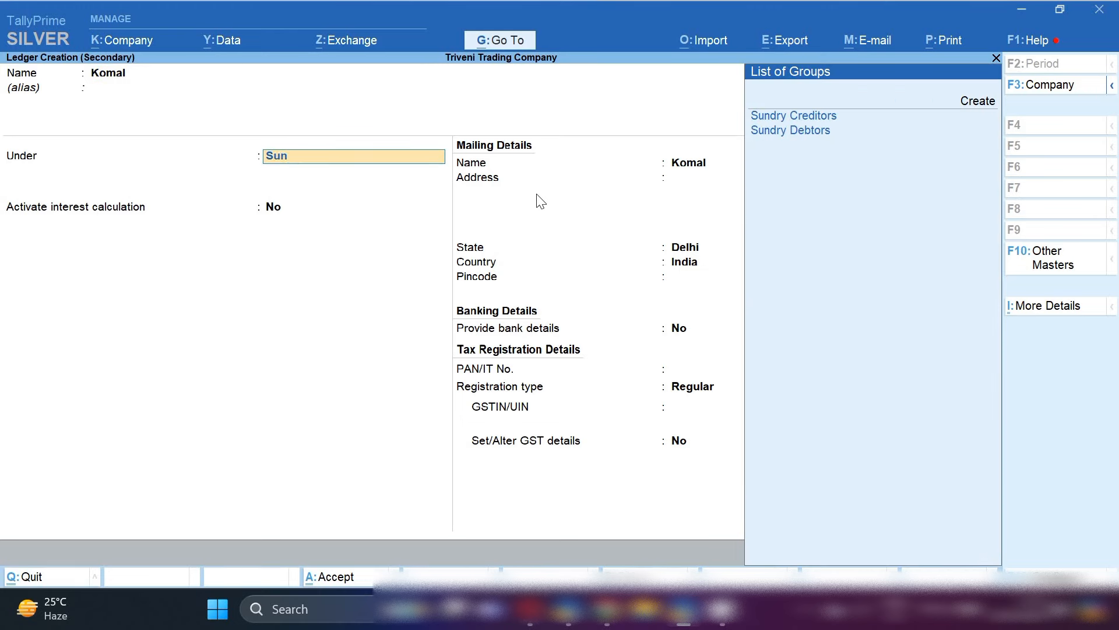
key(Down)
key(Return)
Step: Keep the customer ledger's default balance, mailing, banking and tax registration settings, and save it as the invoice's party
key(Return)
key(Return)
key(Return)
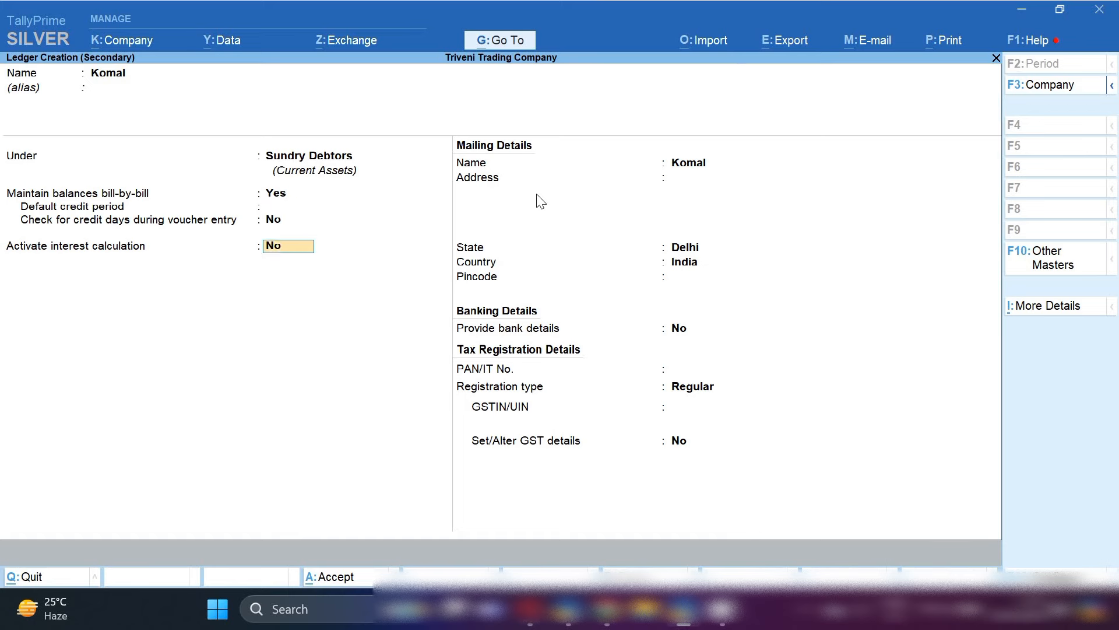
key(Return)
key(Return)
key(Return)
key(Return)
key(Return)
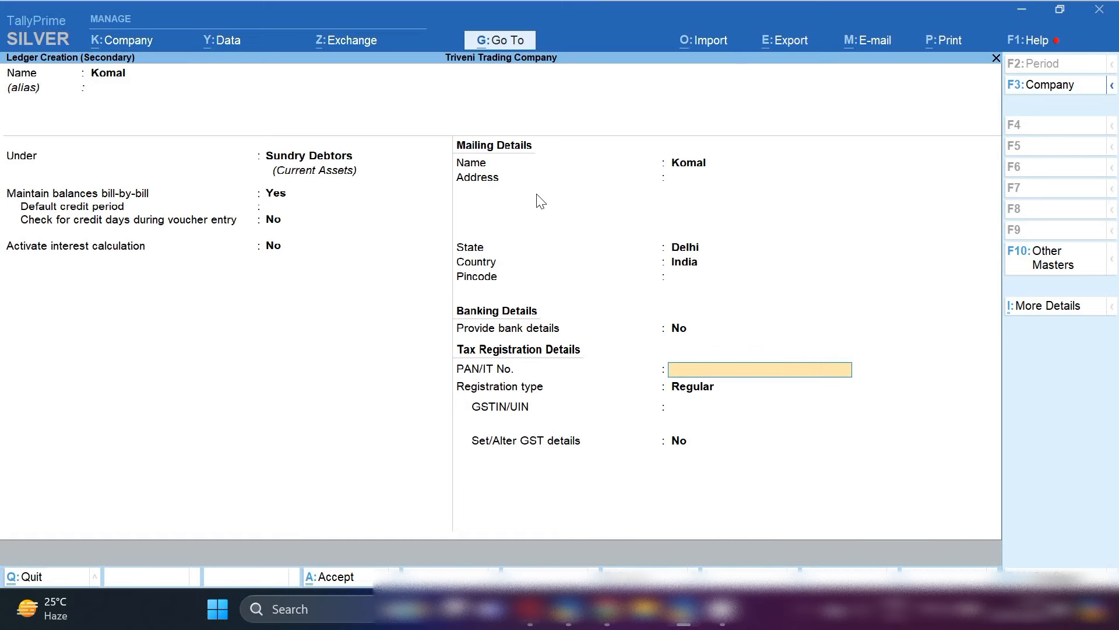
key(Return)
key(Return)
key(Return)
key(Return)
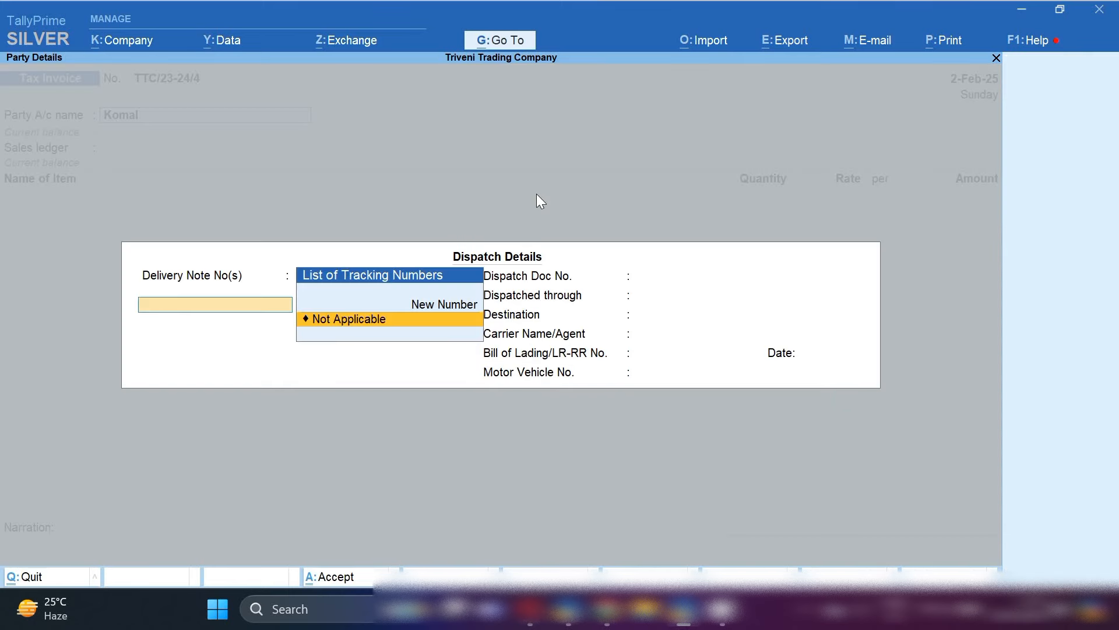
Step: Accept the invoice's dispatch details without a delivery note and the party details with Delhi as the state
key(Return)
key(Return)
key(Return)
key(Return)
key(Return)
key(Return)
key(Return)
key(Return)
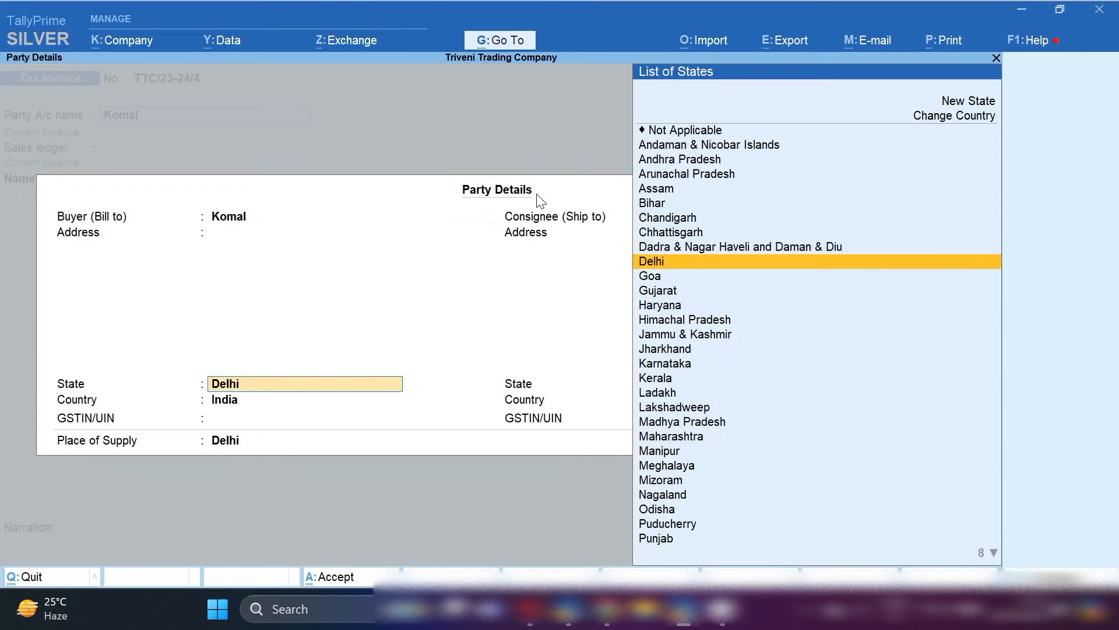
key(Return)
key(Return)
key(Return)
key(Return)
key(Return)
key(Return)
key(Return)
key(Return)
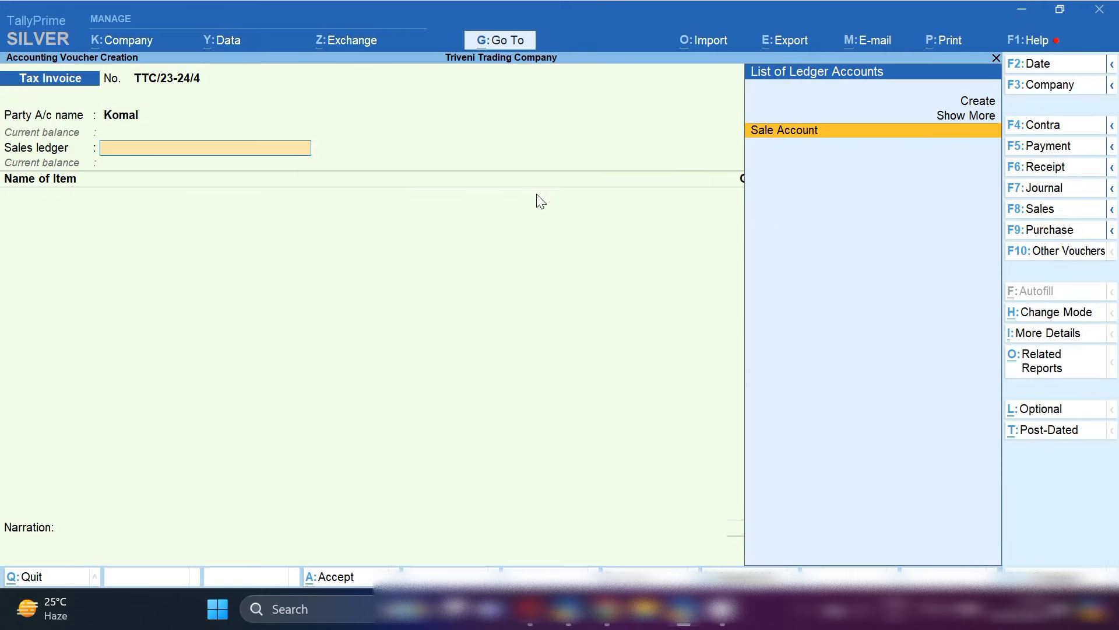
Step: Choose Sale Account as the sales ledger and Bag as the stock item
key(Return)
text(S)
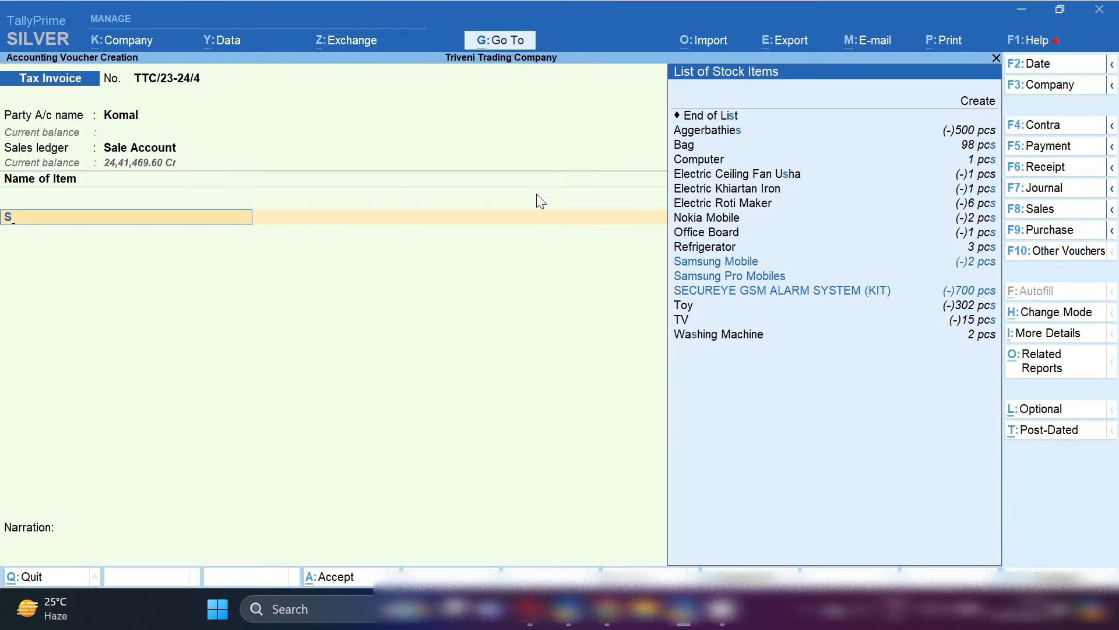
key(Down)
key(Down)
key(Up)
key(Up)
key(Up)
key(Up)
key(Up)
key(Up)
key(Up)
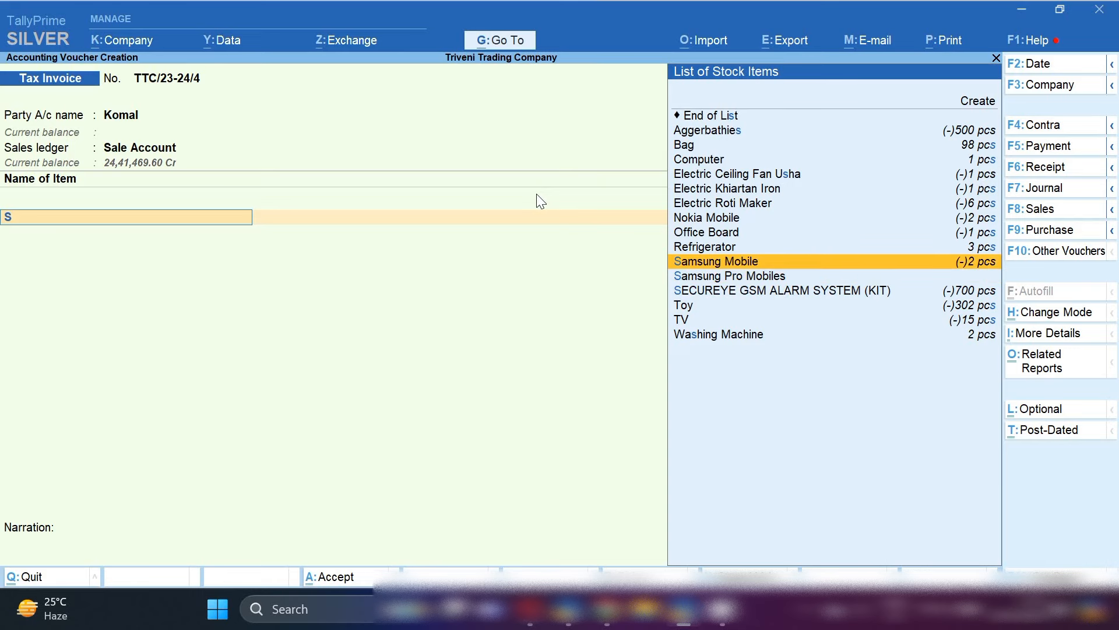
key(Up)
key(Up)
key(Return)
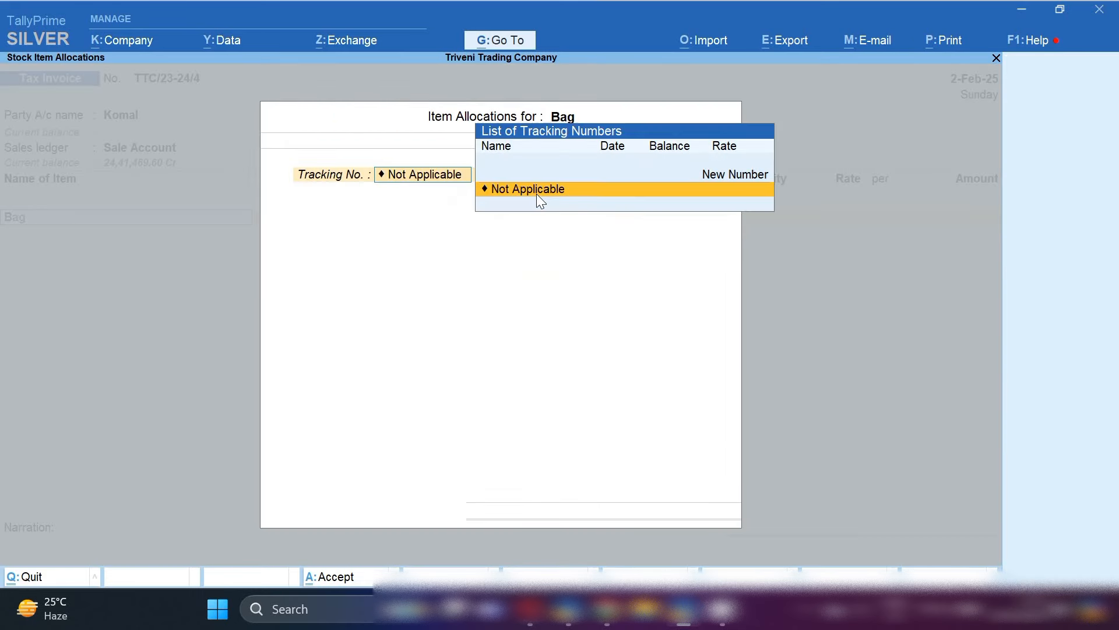
Step: Allocate 1 pcs of Bag at a rate of 1,000, with tracking and order numbers set to Not Applicable
key(Return)
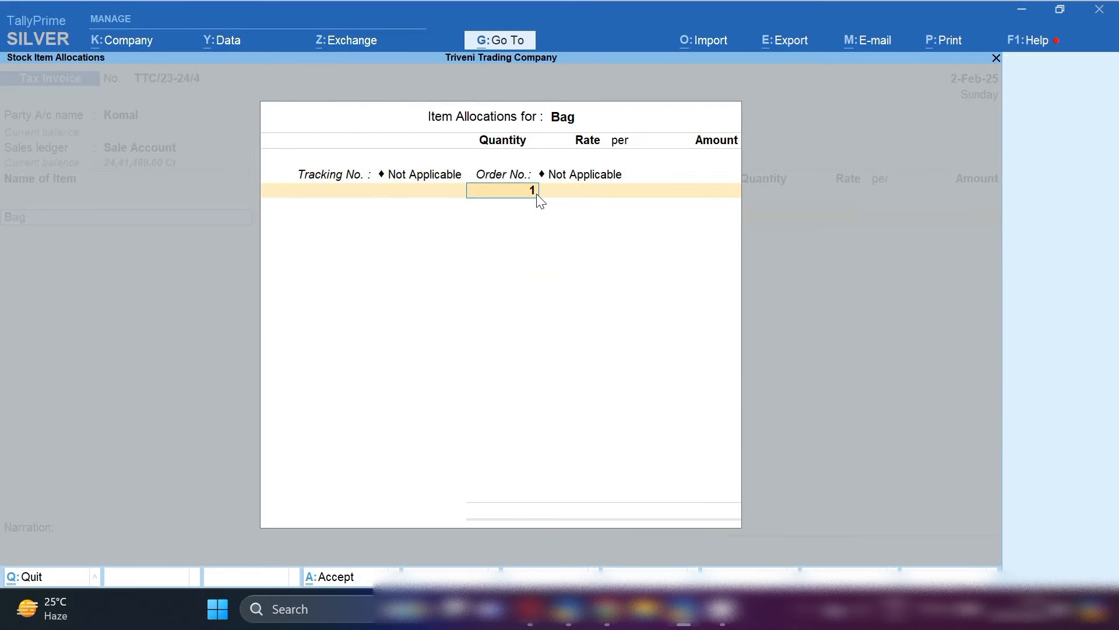
key(Return)
key(Return)
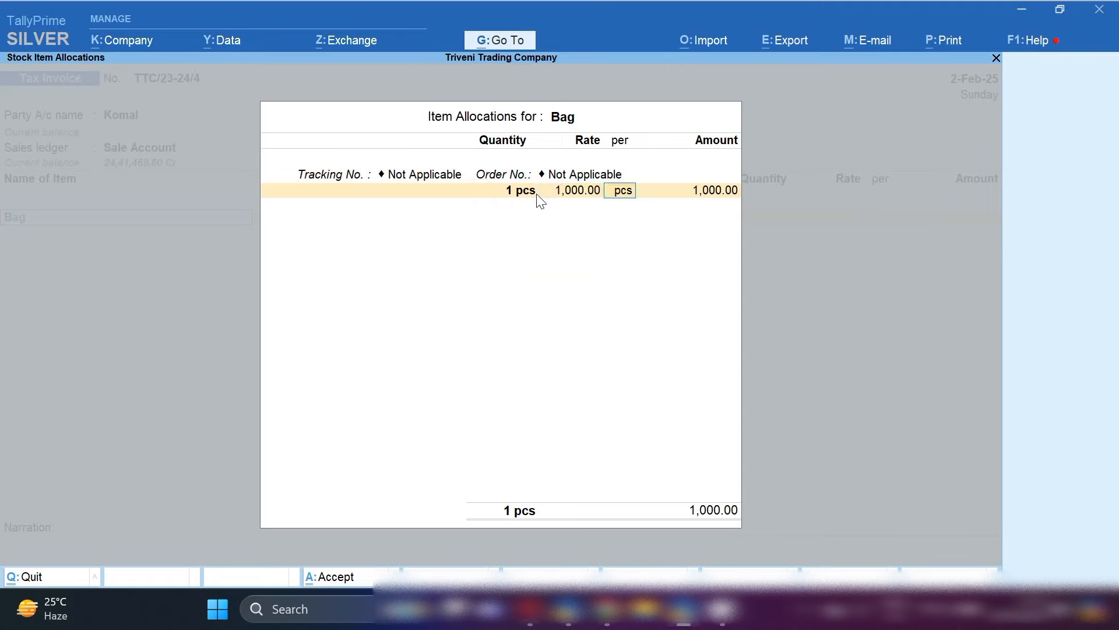
key(Return)
key(Return)
key(Return)
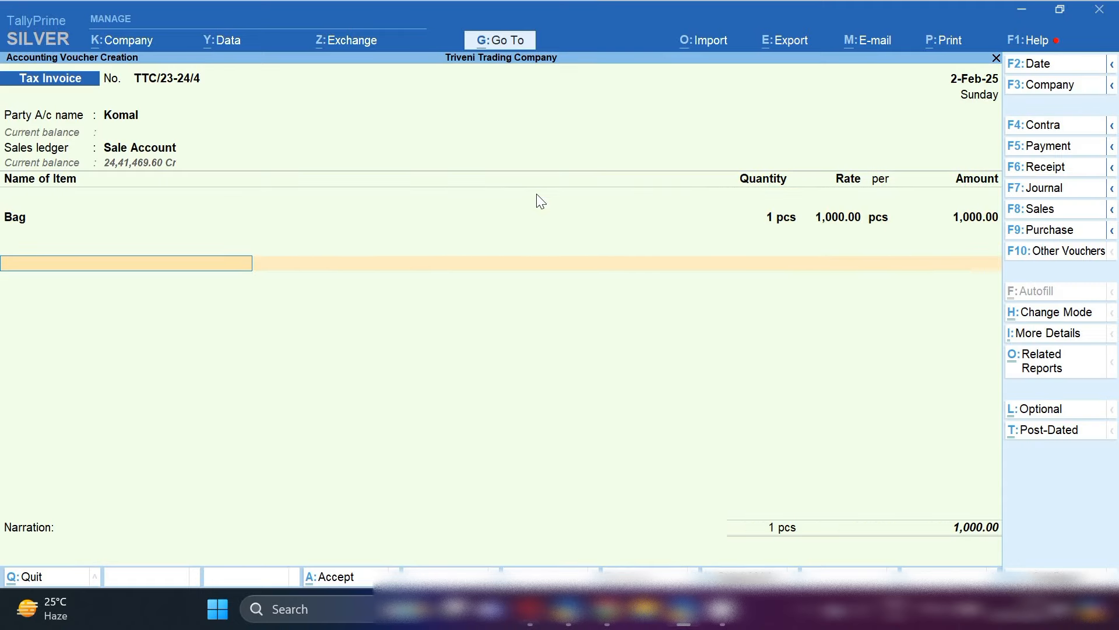
Step: Add the Output Cgst @ 9% and Output Sgst @9% ledgers below the item and save the tax invoice
text(9)
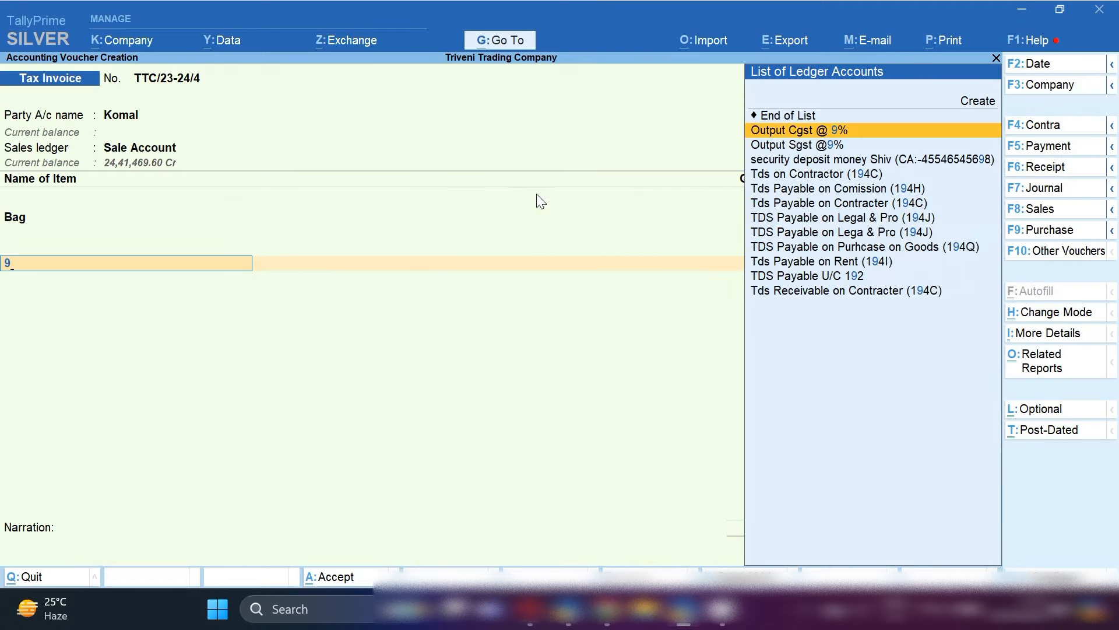
key(Return)
key(Return)
key(Return)
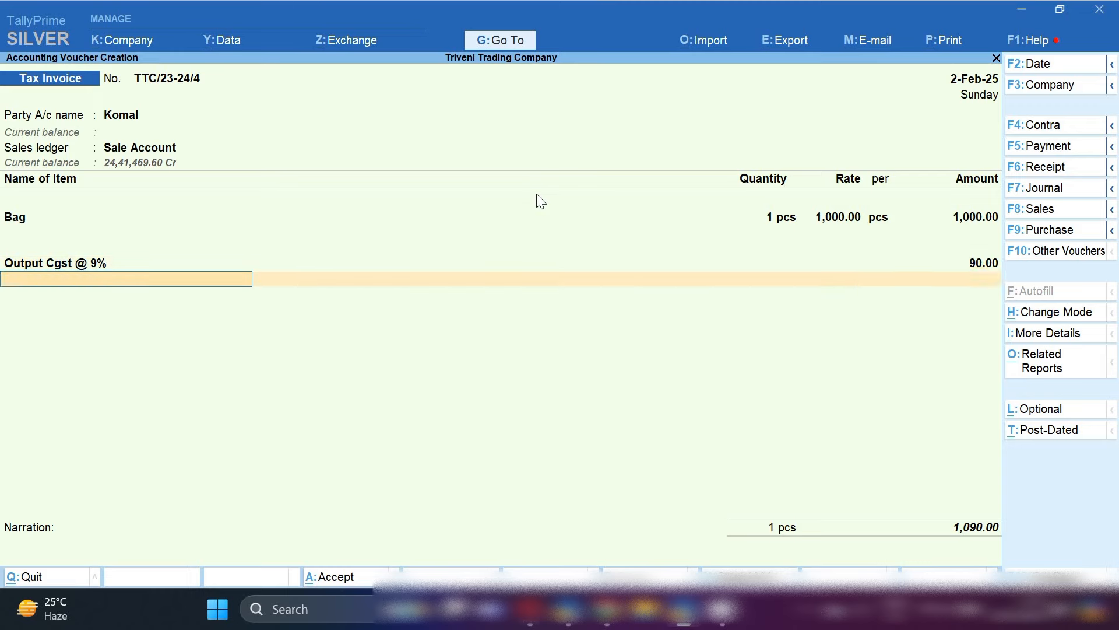
text(9)
key(Down)
key(Return)
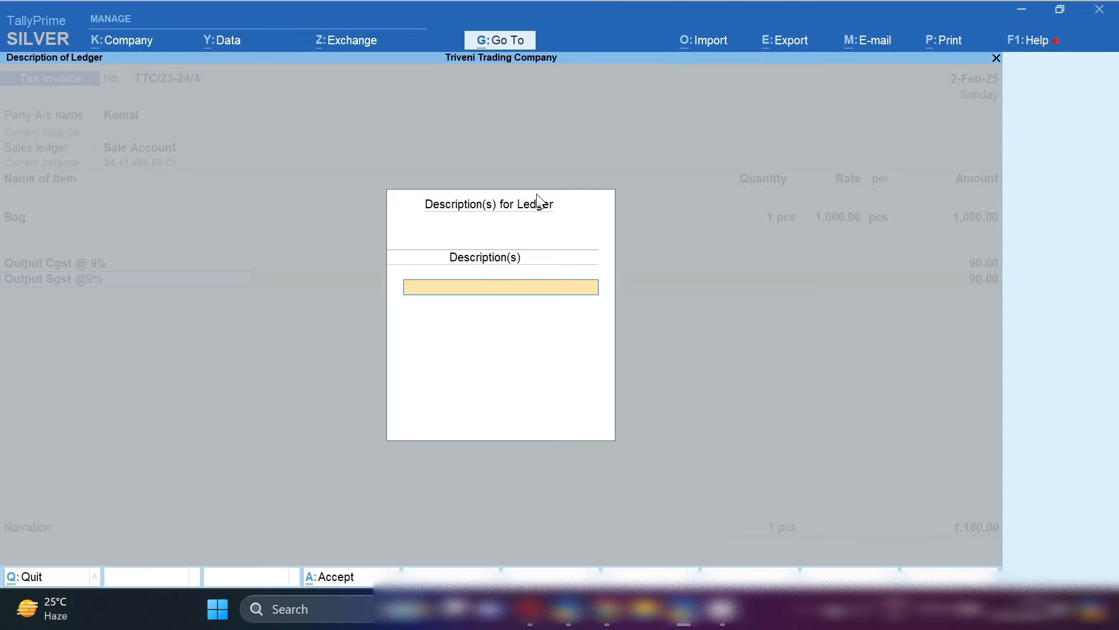
key(Return)
key(ctrl)
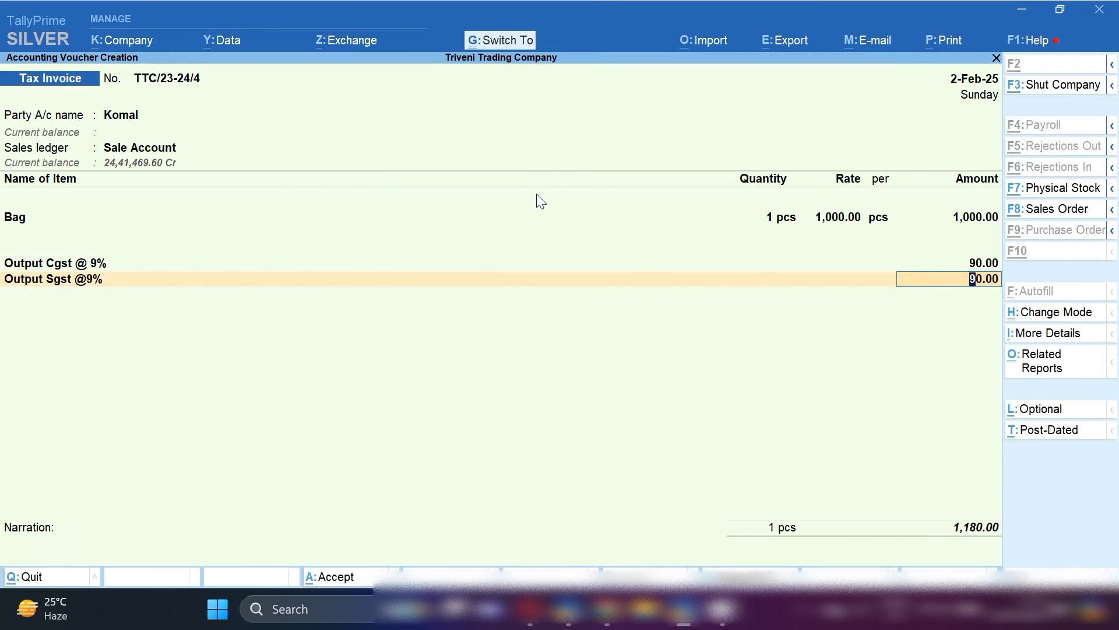
key(ctrl+a)
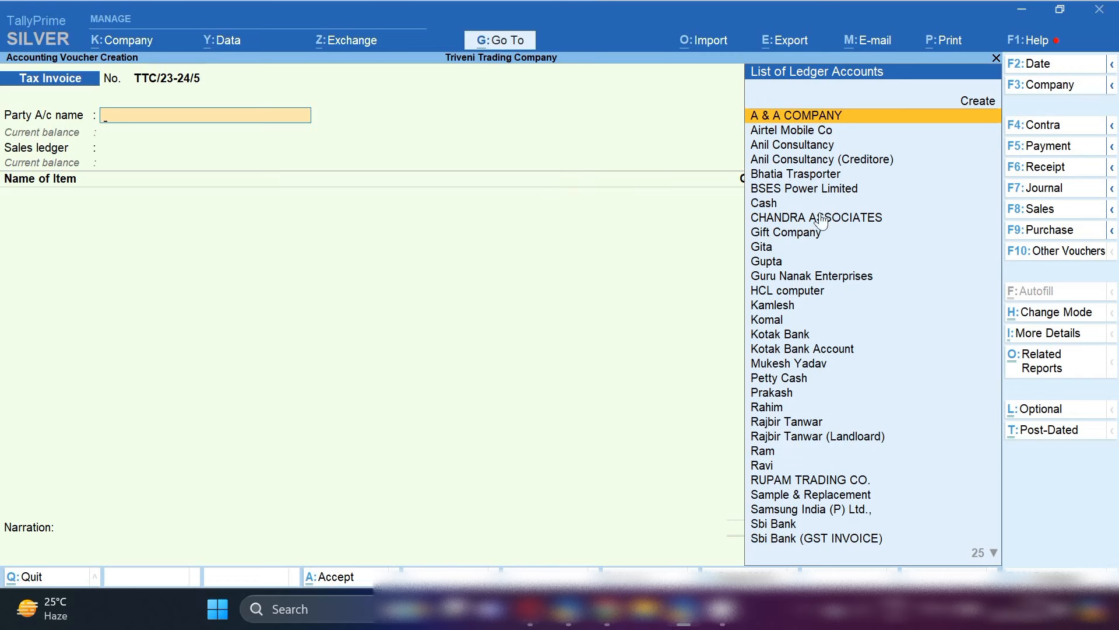
Step: Start a receipt voucher and credit the customer's ledger with 1,180
click(1057, 172)
text(Komal)
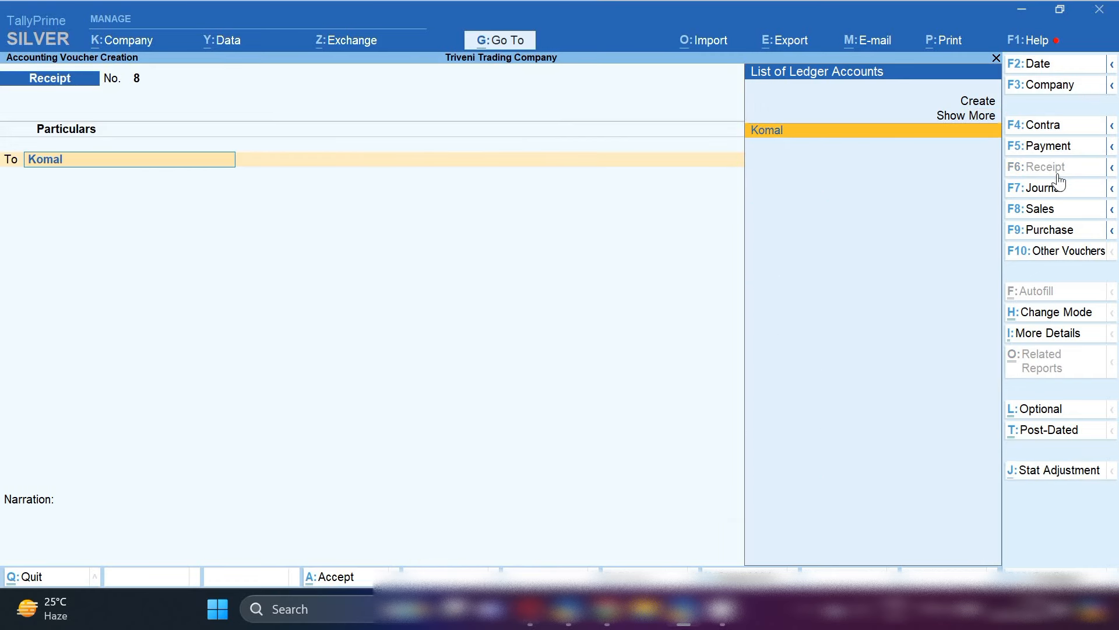
key(Return)
text(1)
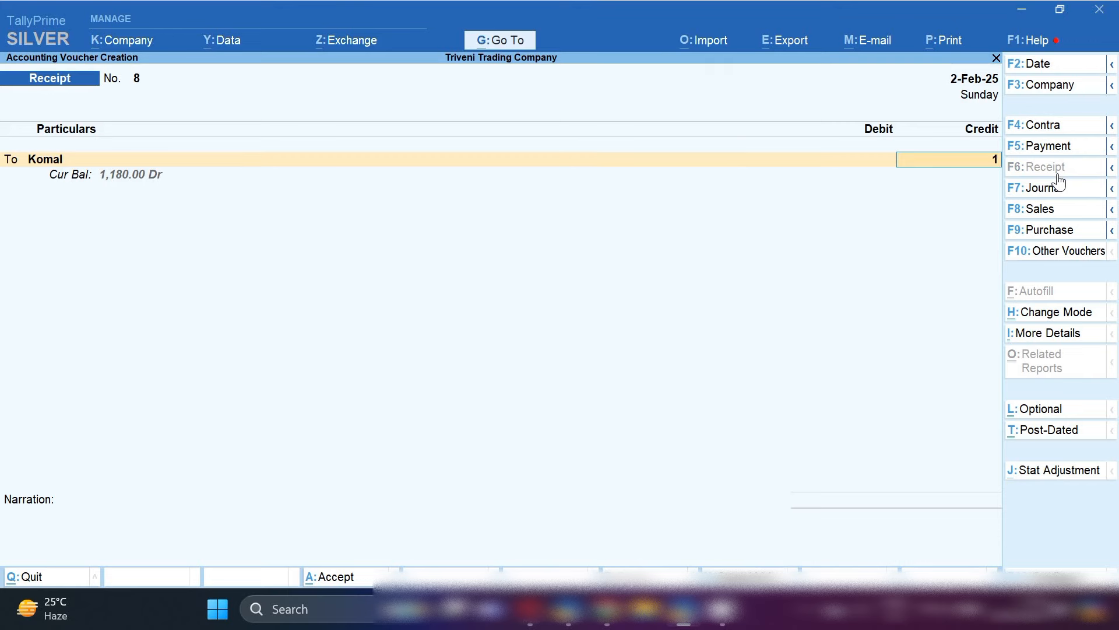
text(,180)
key(Return)
Step: Allocate the full receipt amount as Agst Ref to the customer's tax invoice in the bill-wise details
key(Return)
key(Return)
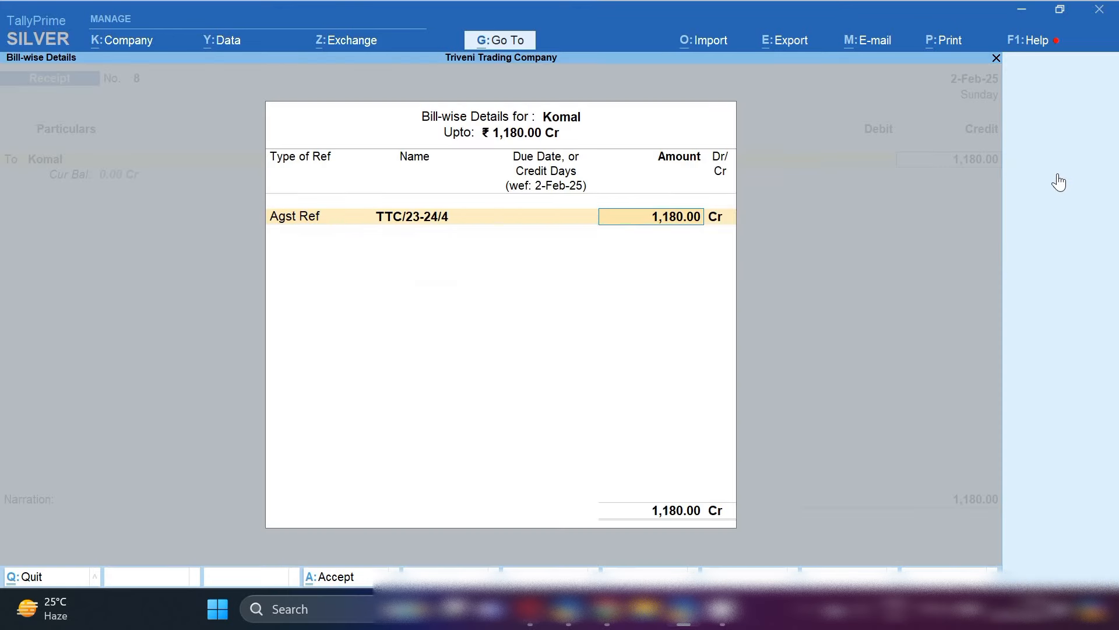
key(Return)
key(Return)
key(Return)
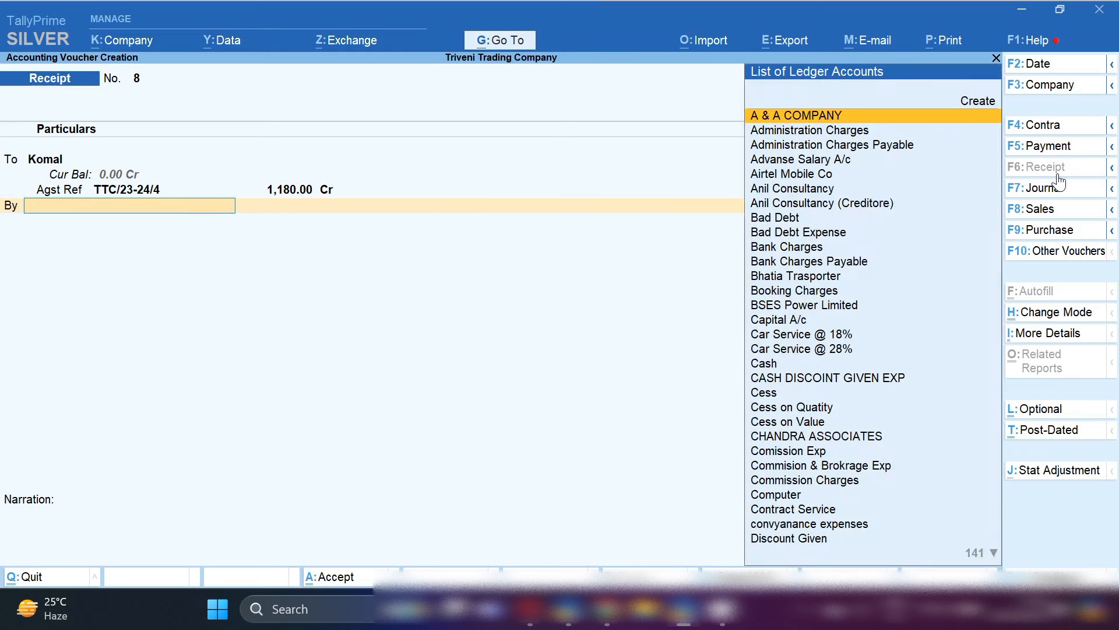
Step: Debit Sbi Bank for the receipt and save the voucher
text(Sbi)
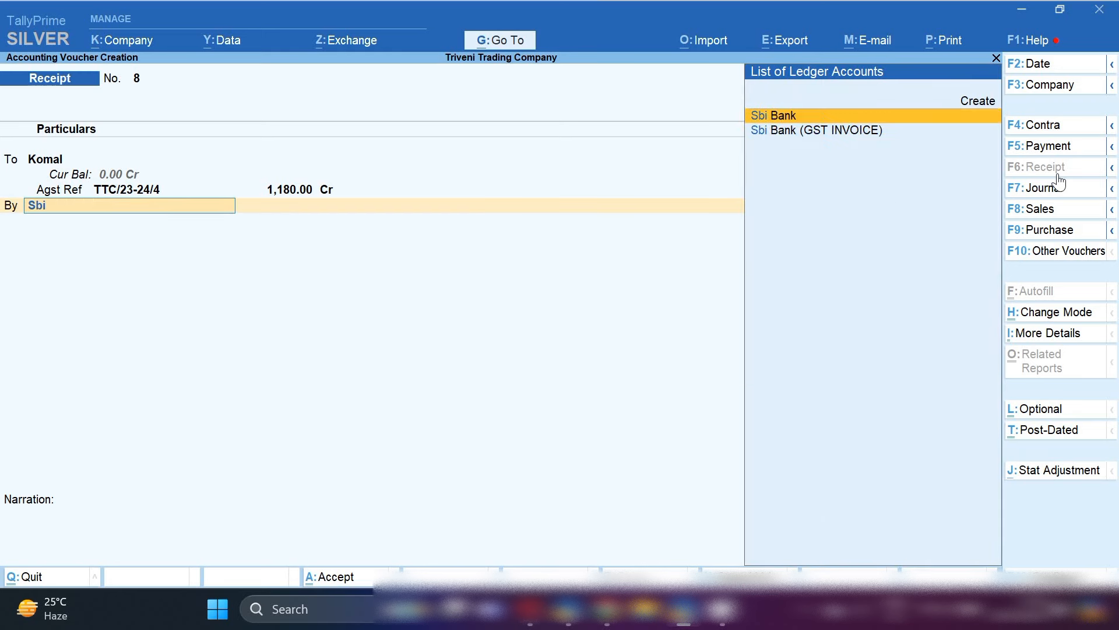
key(Return)
key(ctrl+a)
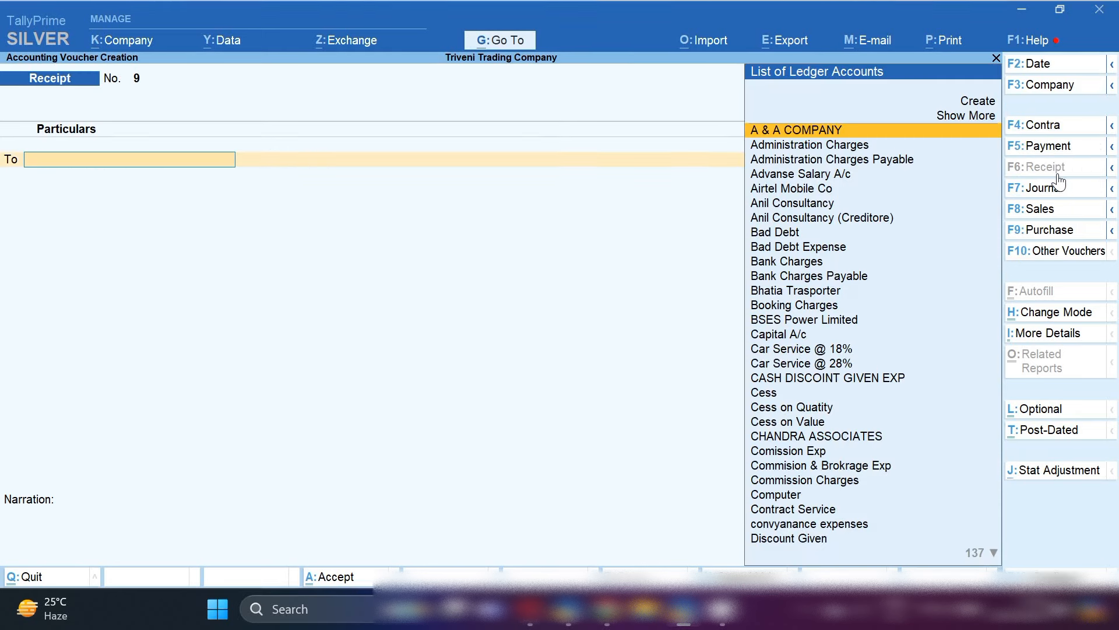
Step: View the Ledger Vouchers report for the customer's ledger
click(498, 44)
key(Down)
key(Down)
key(Down)
key(Down)
key(Down)
key(Down)
key(Down)
key(Down)
key(Down)
key(Down)
key(Down)
key(Down)
key(Down)
key(Down)
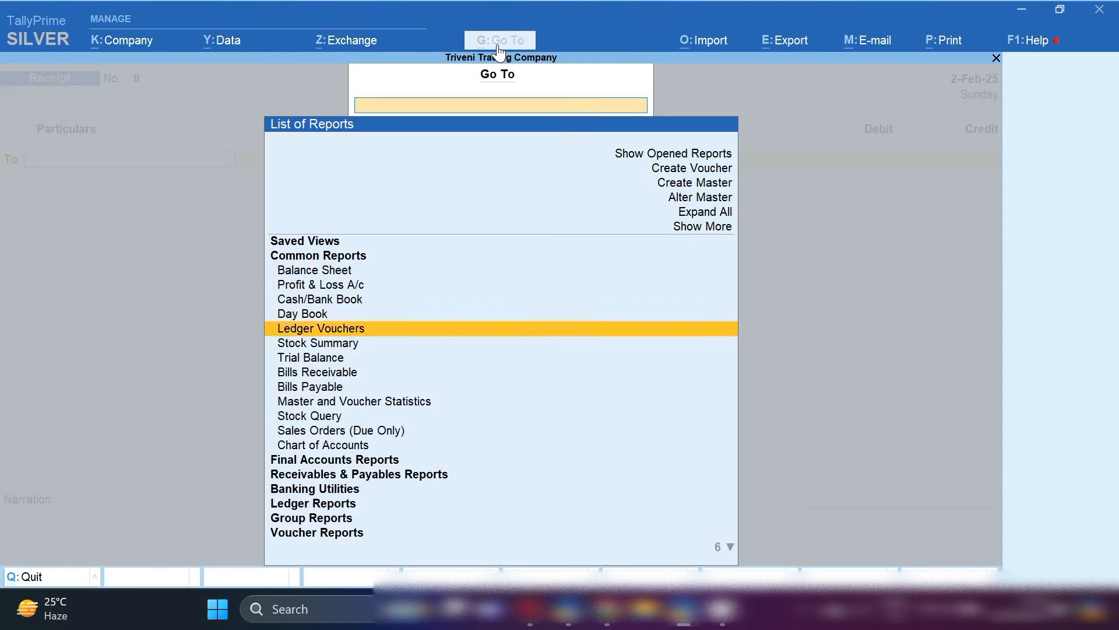
key(Down)
key(Return)
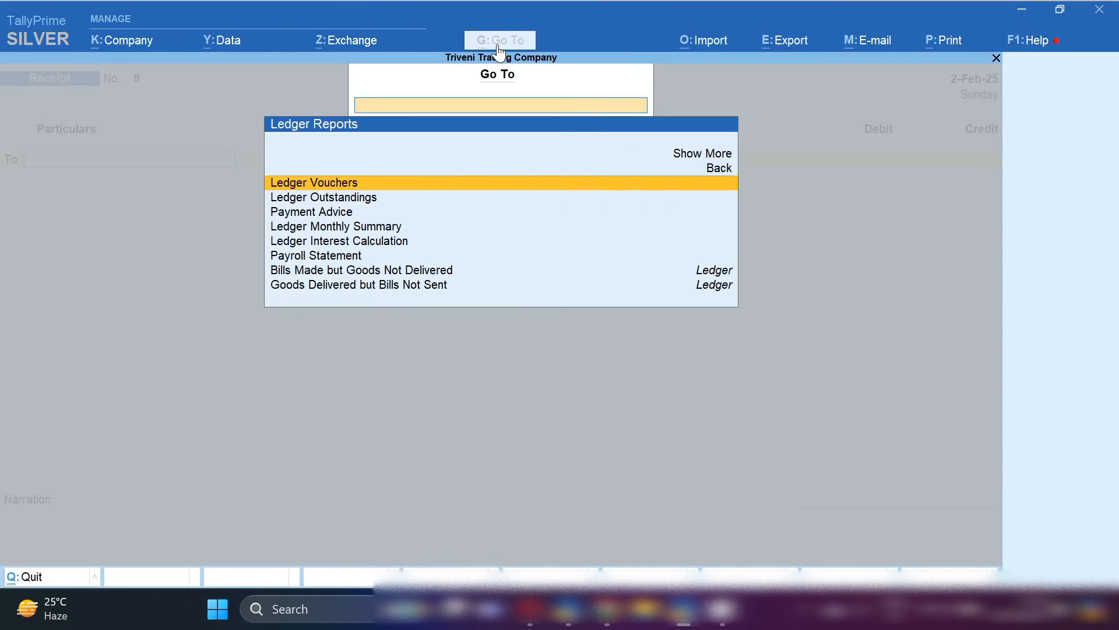
key(Return)
text(Ko)
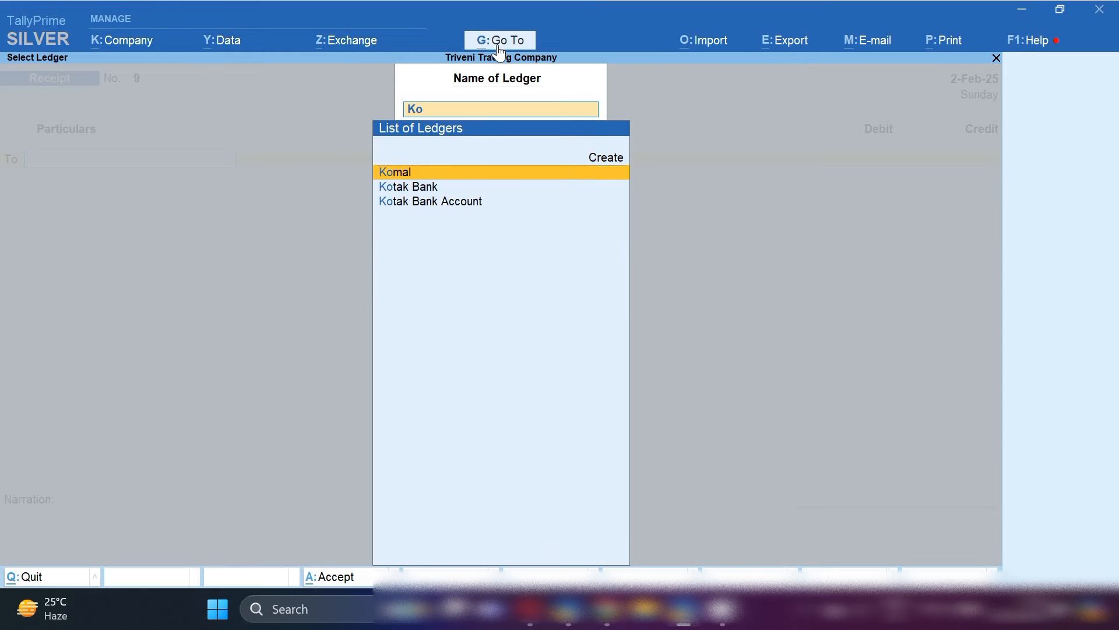
key(Return)
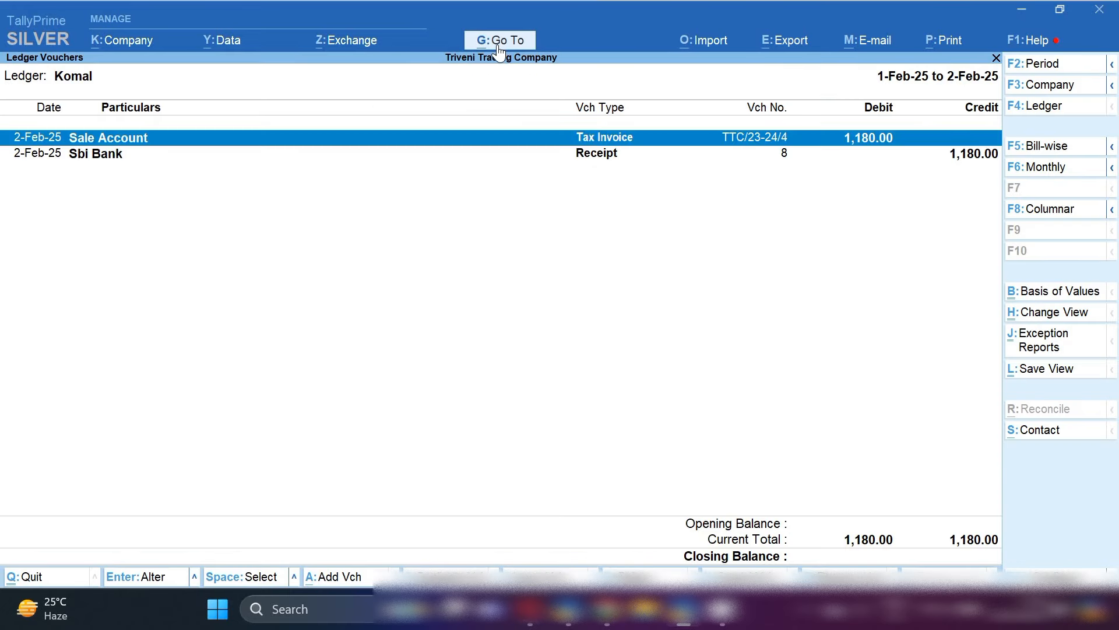
Step: Duplicate the customer's tax invoice TTC/23-24/4 from the Ledger Vouchers report
key(Down)
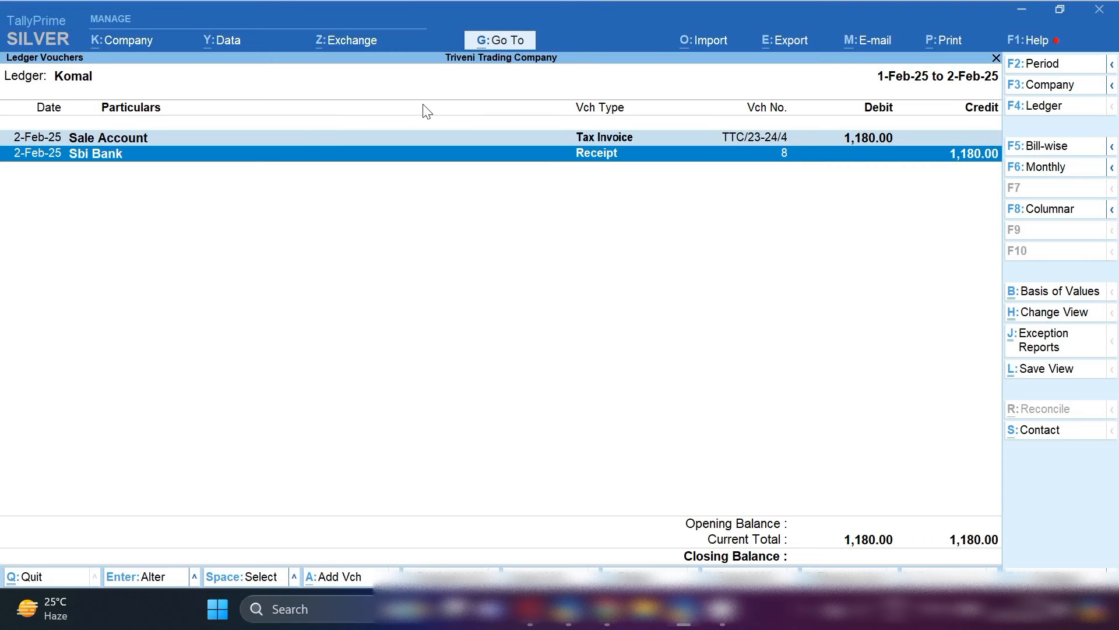
click(564, 140)
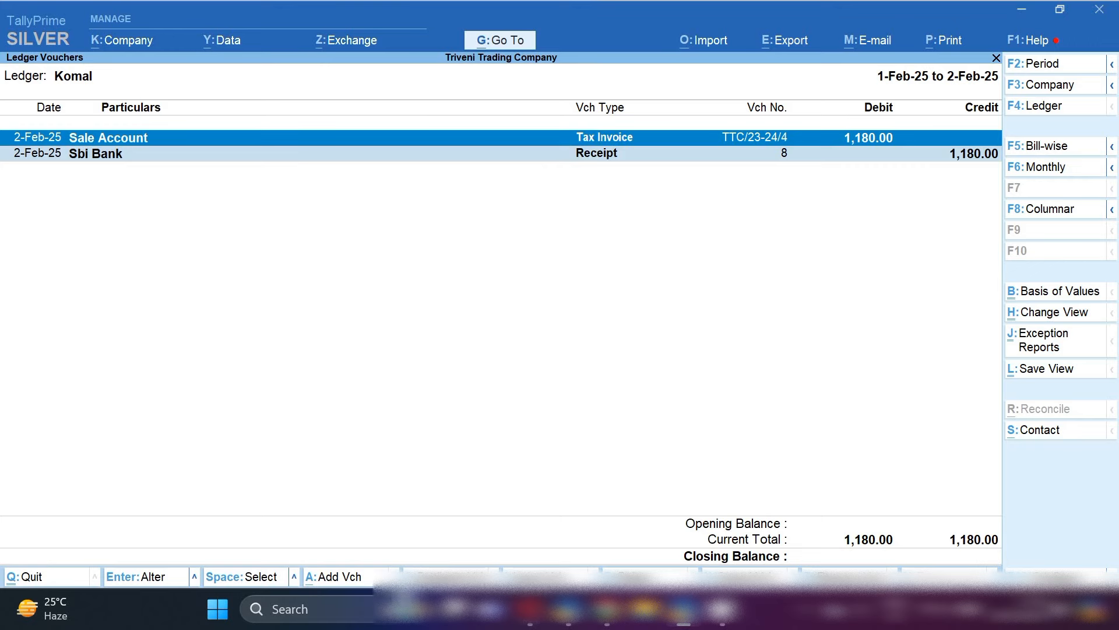
key(alt+2)
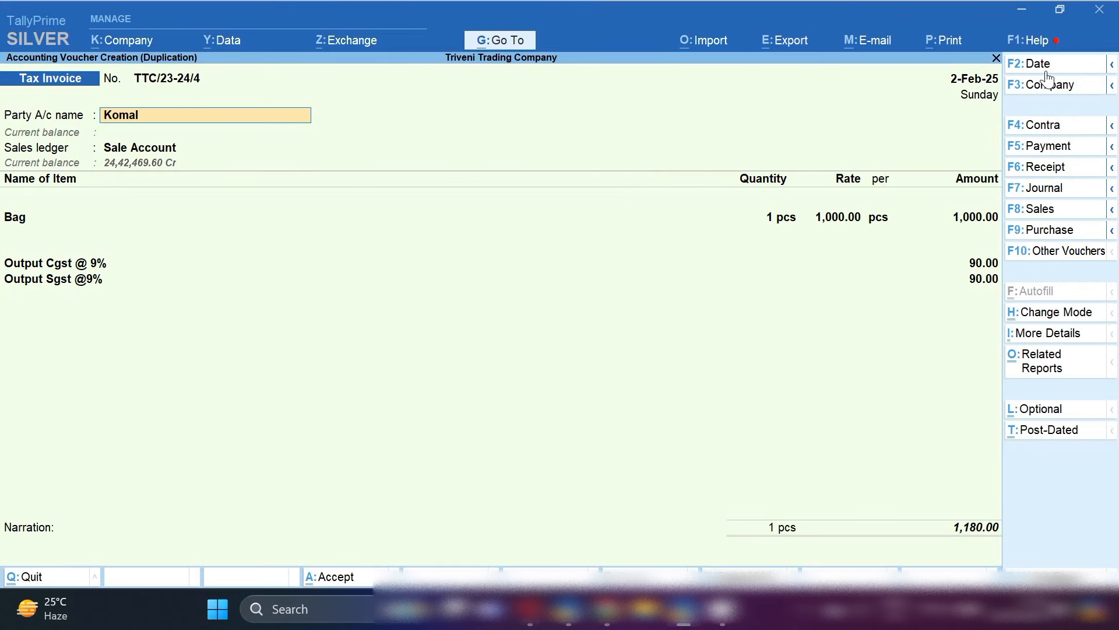
Step: Change the duplicated voucher's type to Credit Note and save it with the same item and tax amounts
click(1070, 252)
key(Up)
key(Up)
key(Up)
key(Up)
key(Up)
key(Up)
key(Up)
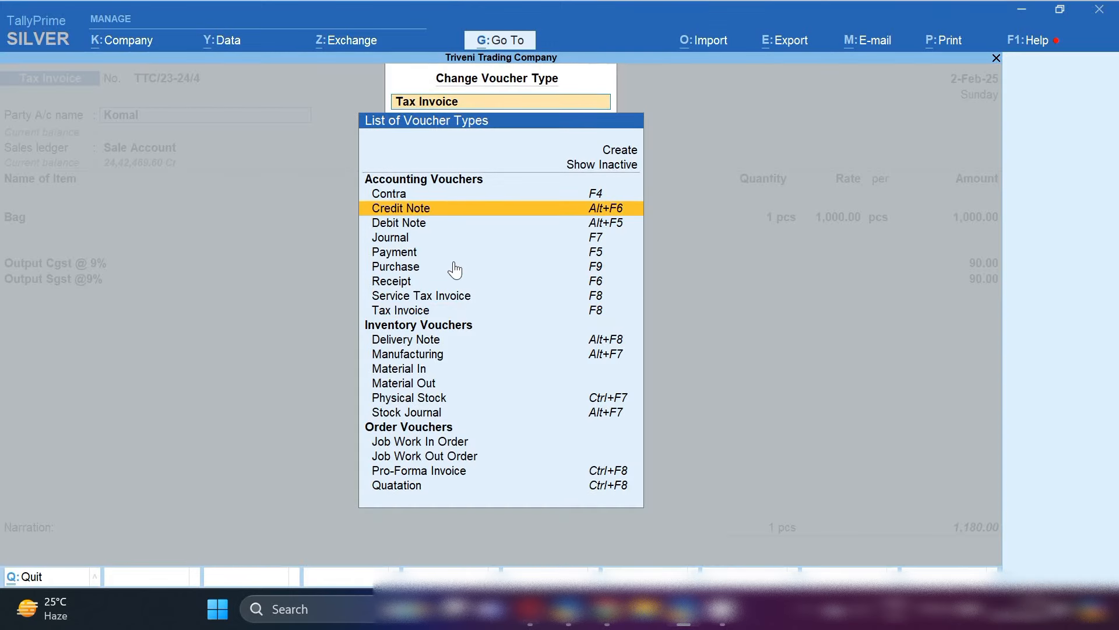
click(441, 213)
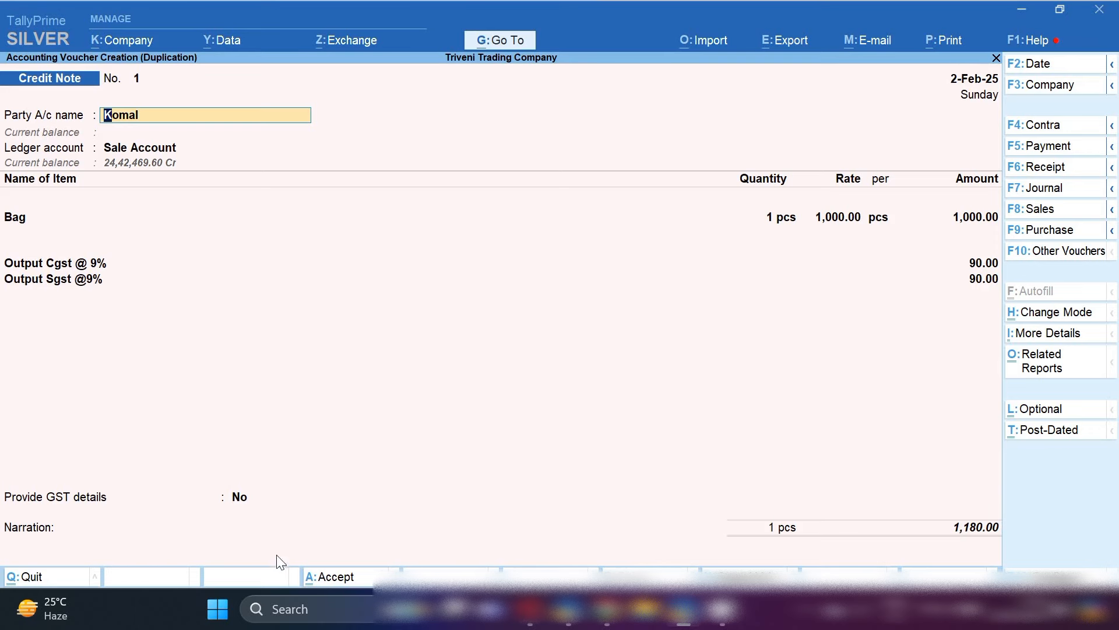
click(234, 555)
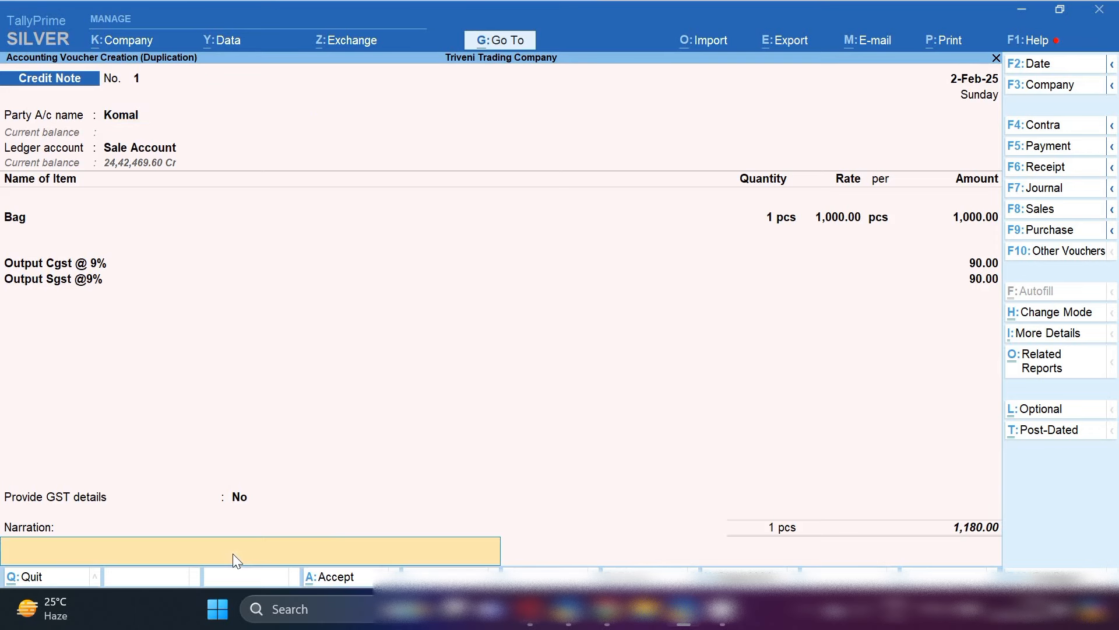
click(333, 577)
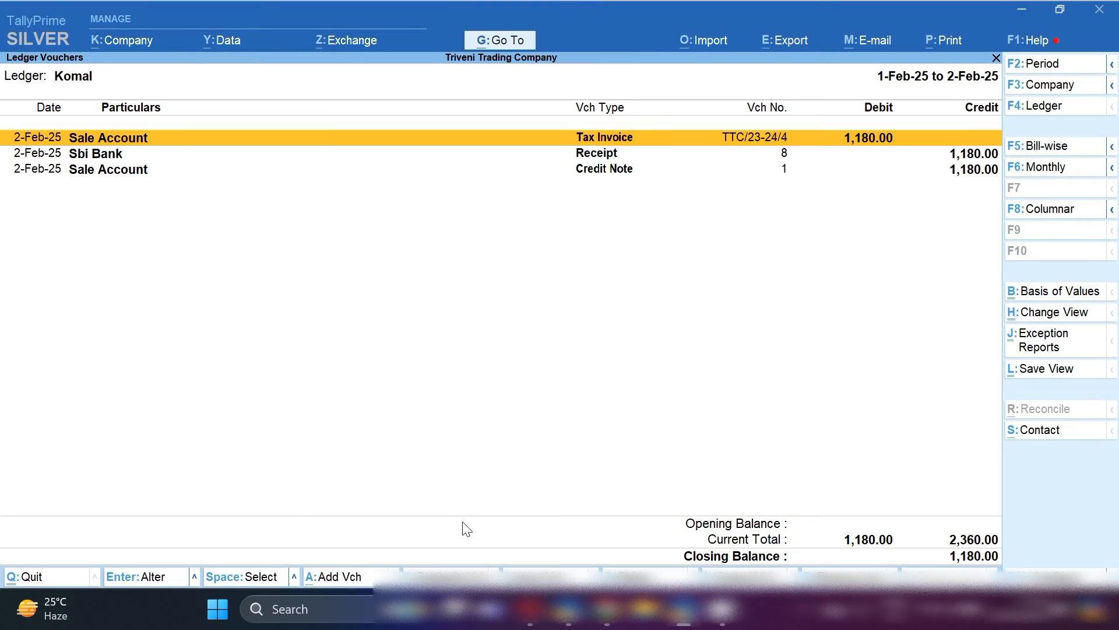
Step: Change the credited ledger in the Sbi Bank receipt voucher to Suman Education Hub and save the altered voucher
key(Down)
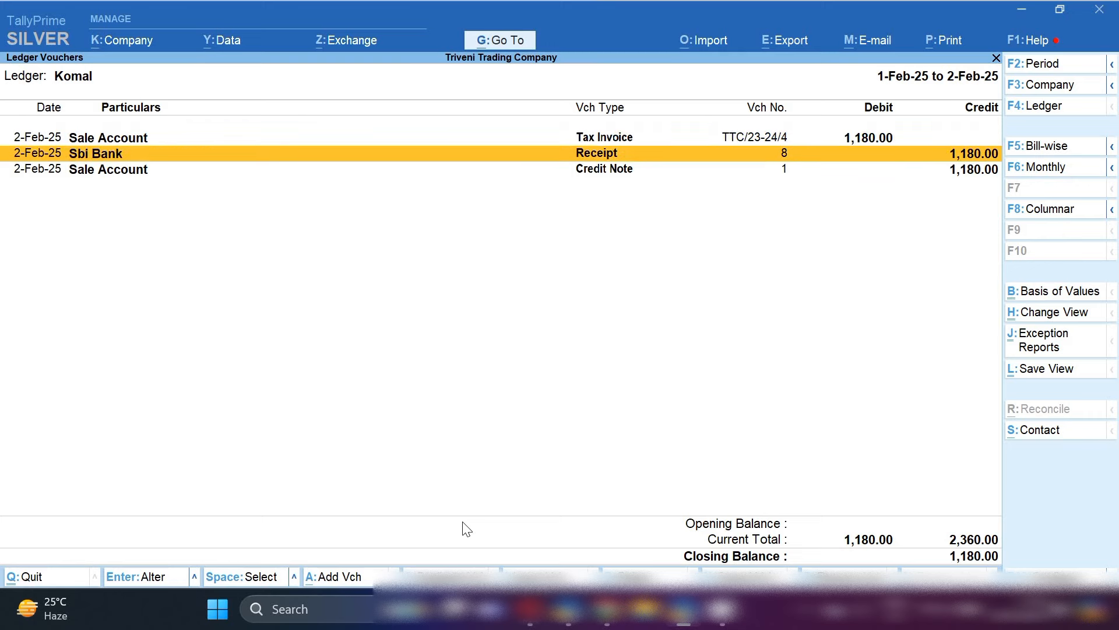
key(Return)
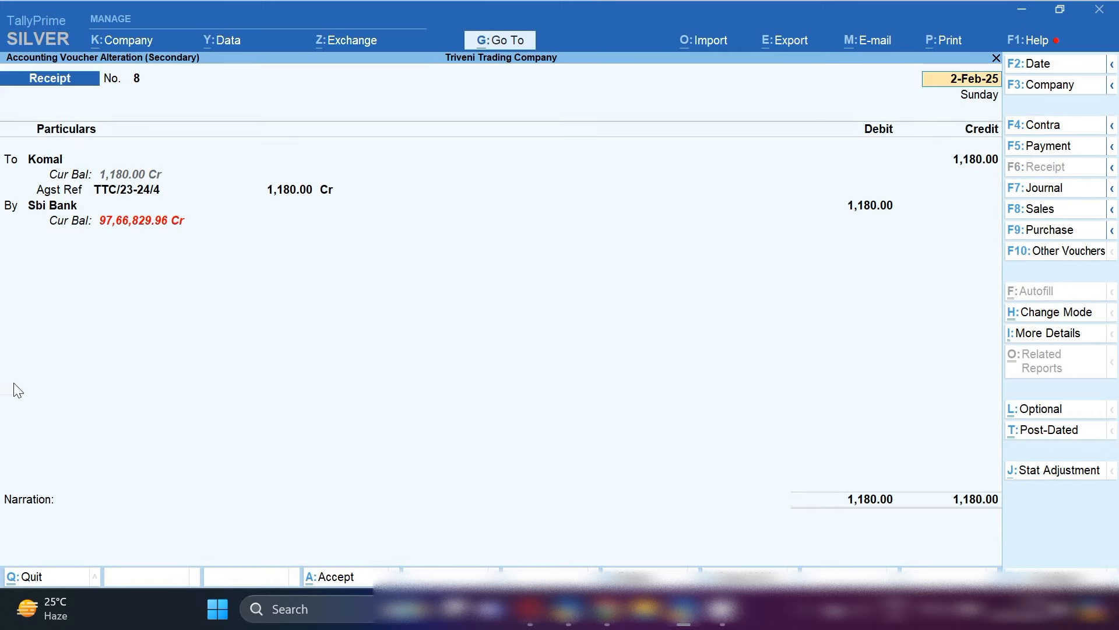
click(63, 163)
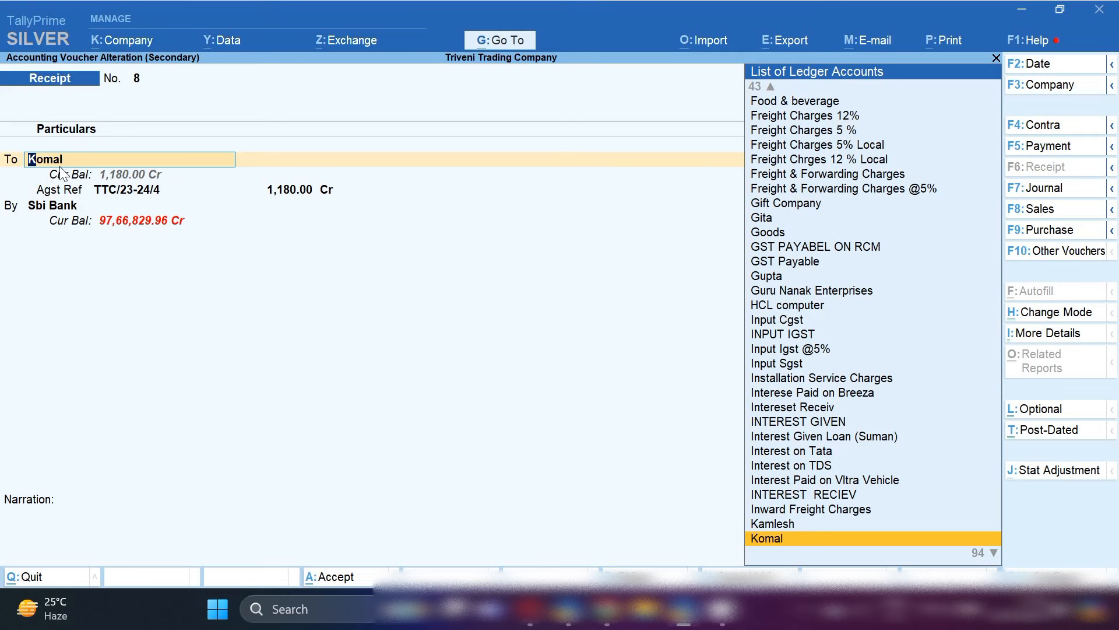
text(Sum)
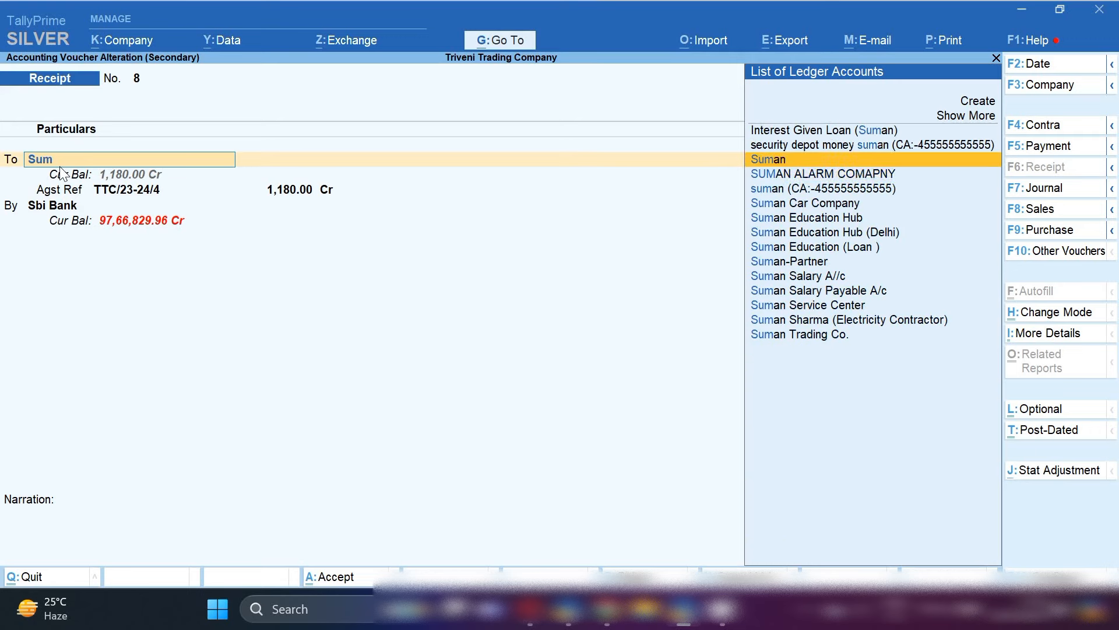
key(Down)
key(Down)
key(Down)
key(Down)
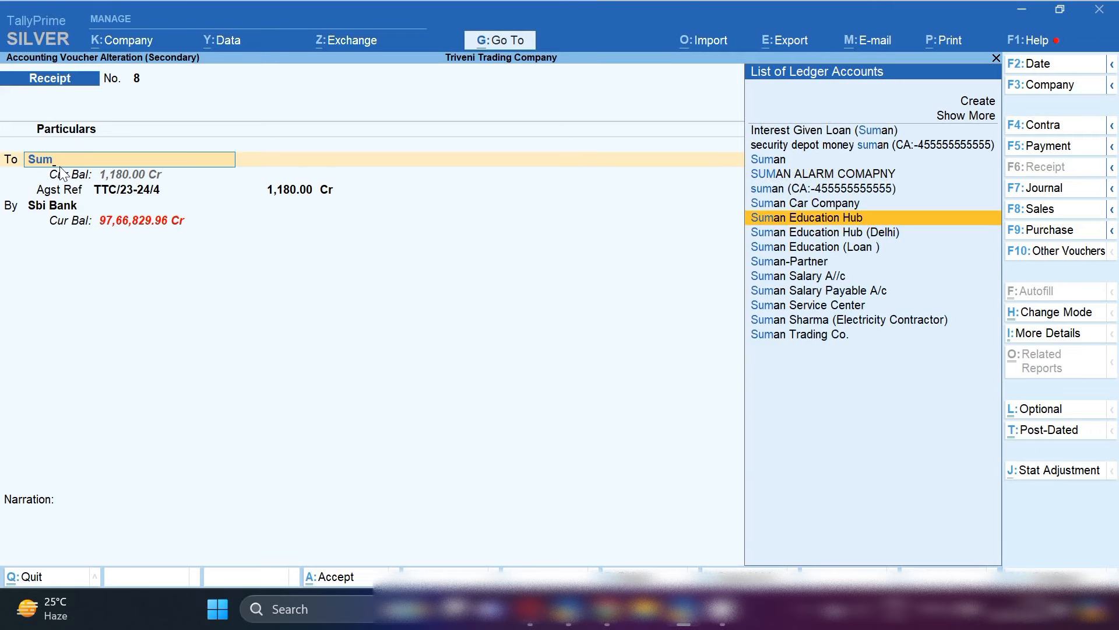
key(Return)
key(ctrl+a)
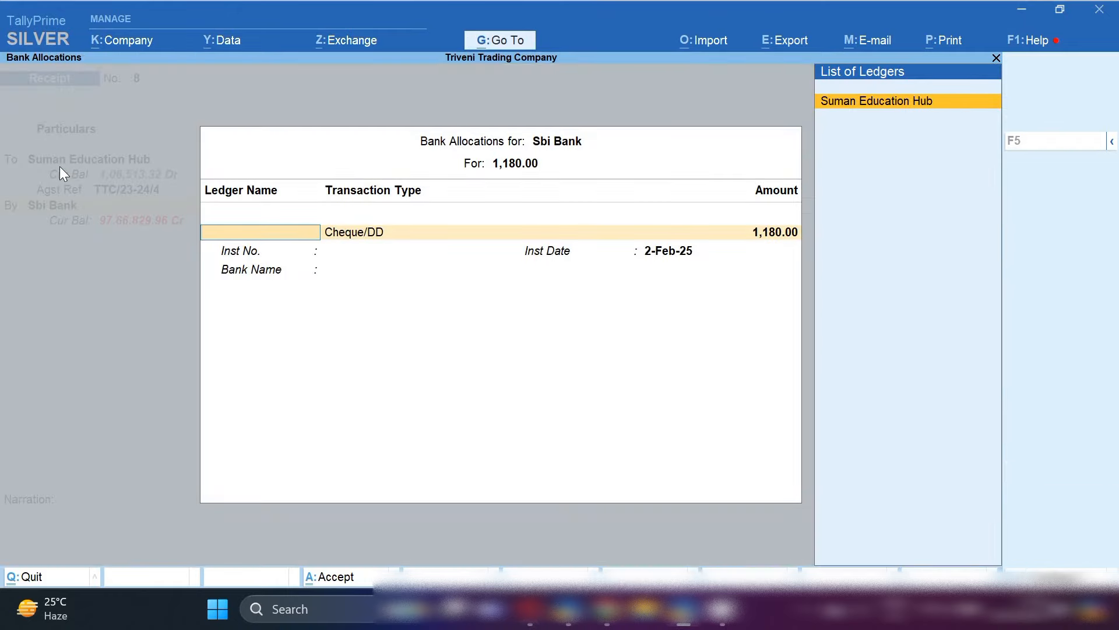
key(ctrl+a)
key(ctrl+a)
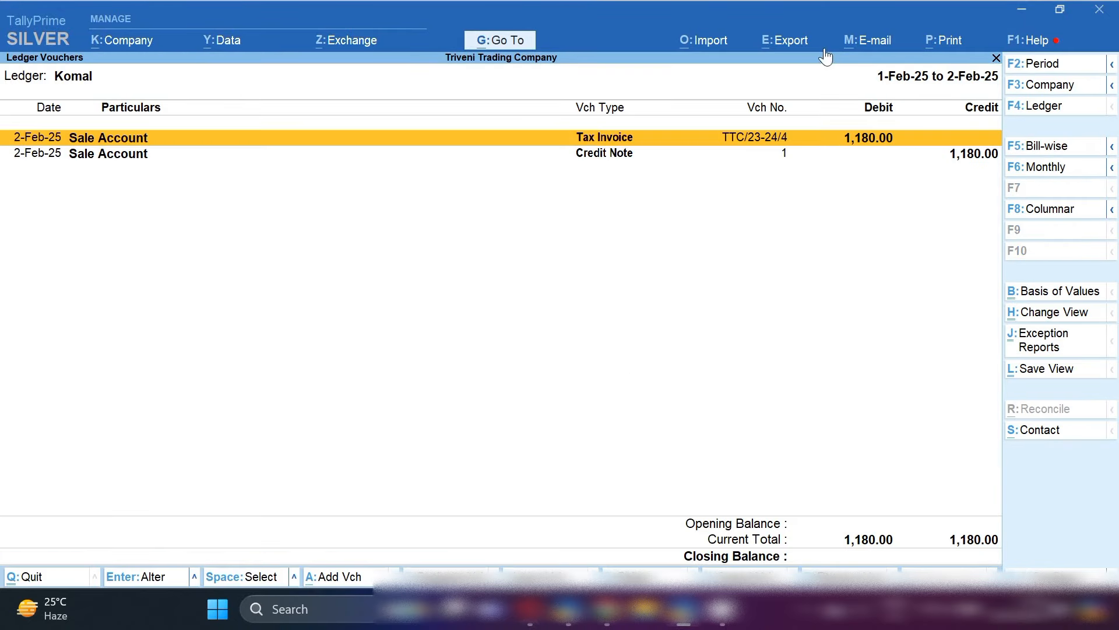
Step: Compare the tax invoice and credit note entries in the customer's ledger and reopen its Ledger Vouchers report
click(872, 146)
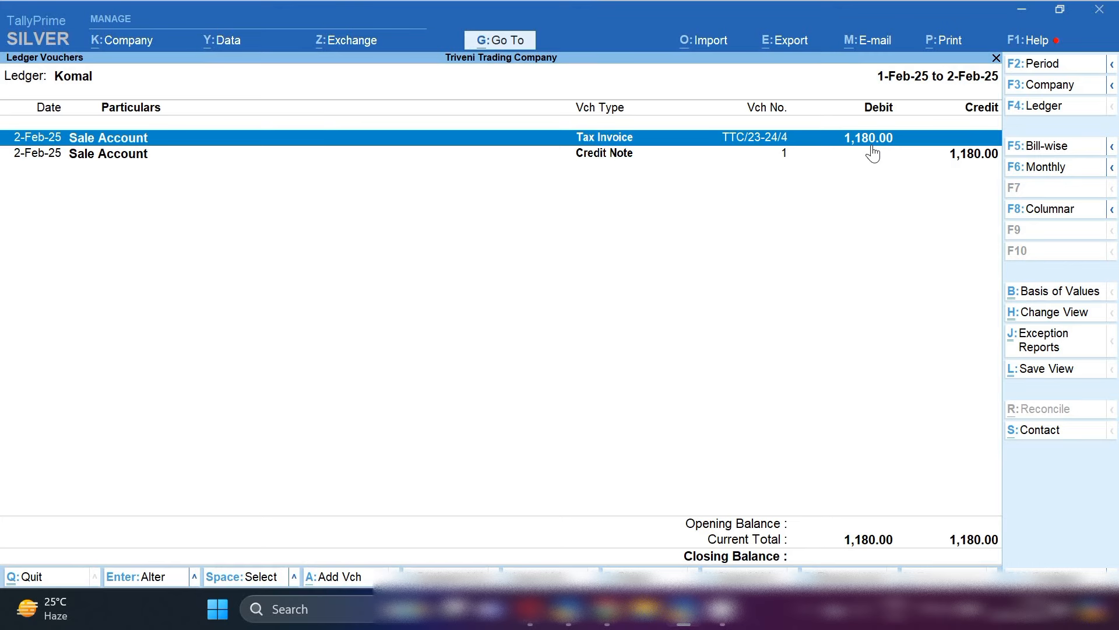
key(Down)
click(872, 153)
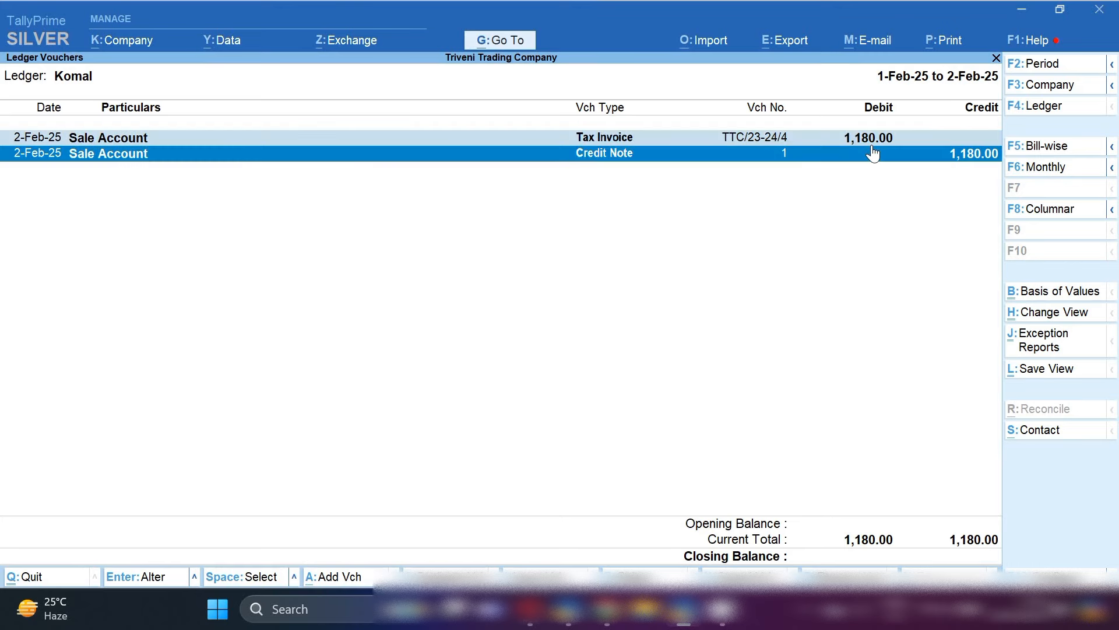
key(Escape)
key(Escape)
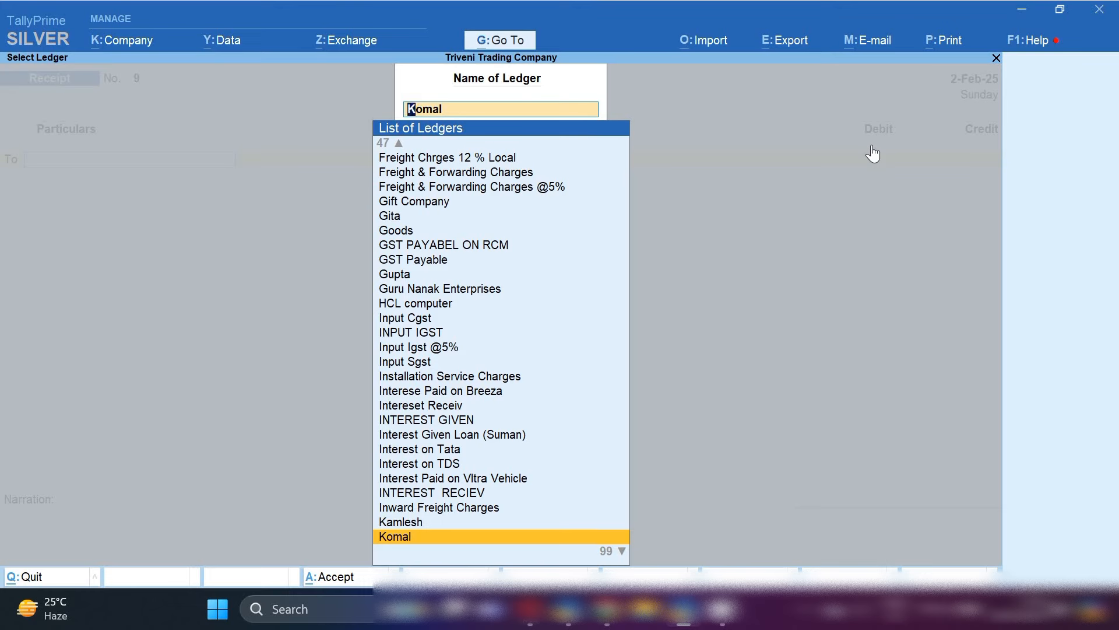
key(Return)
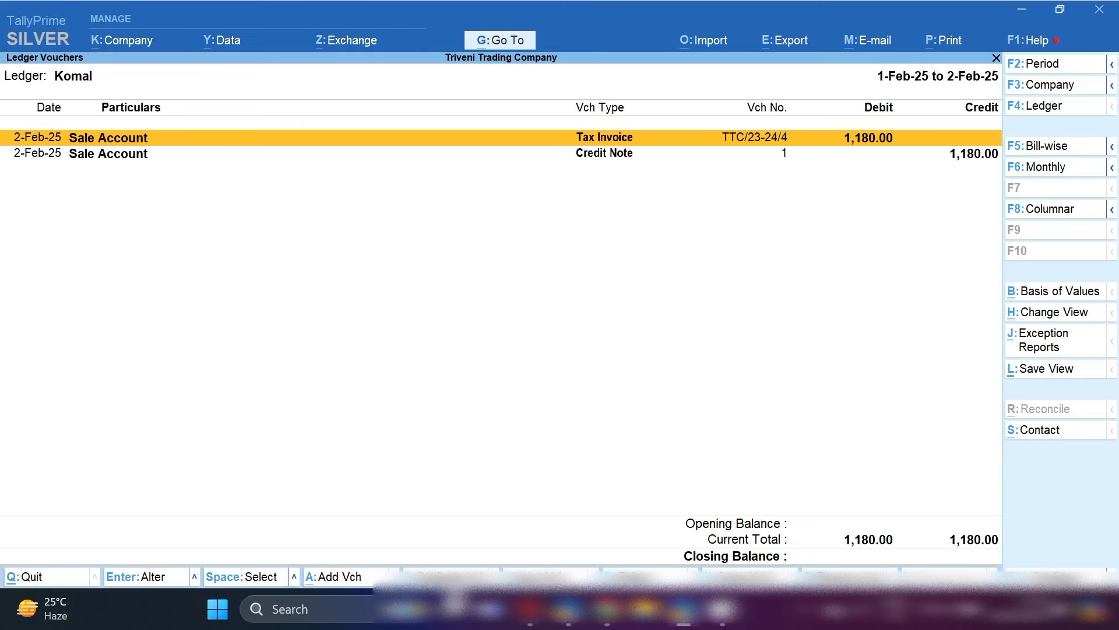
Step: Duplicate the customer's tax invoice TTC/23-24/4 and set the party account to Suman Education Hub
key(alt+2)
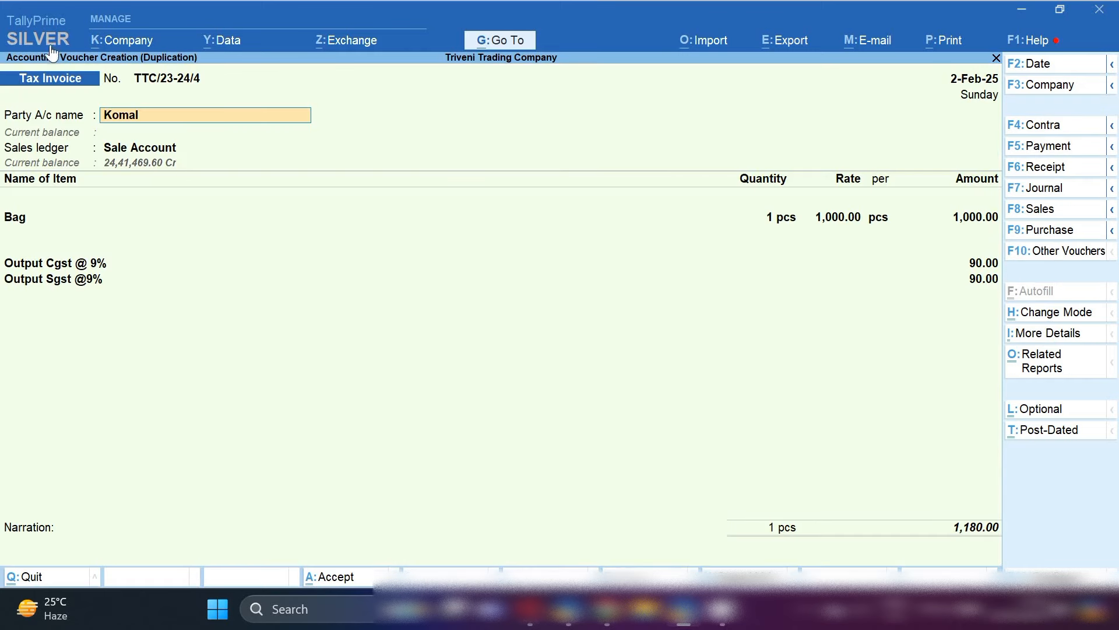
text(S)
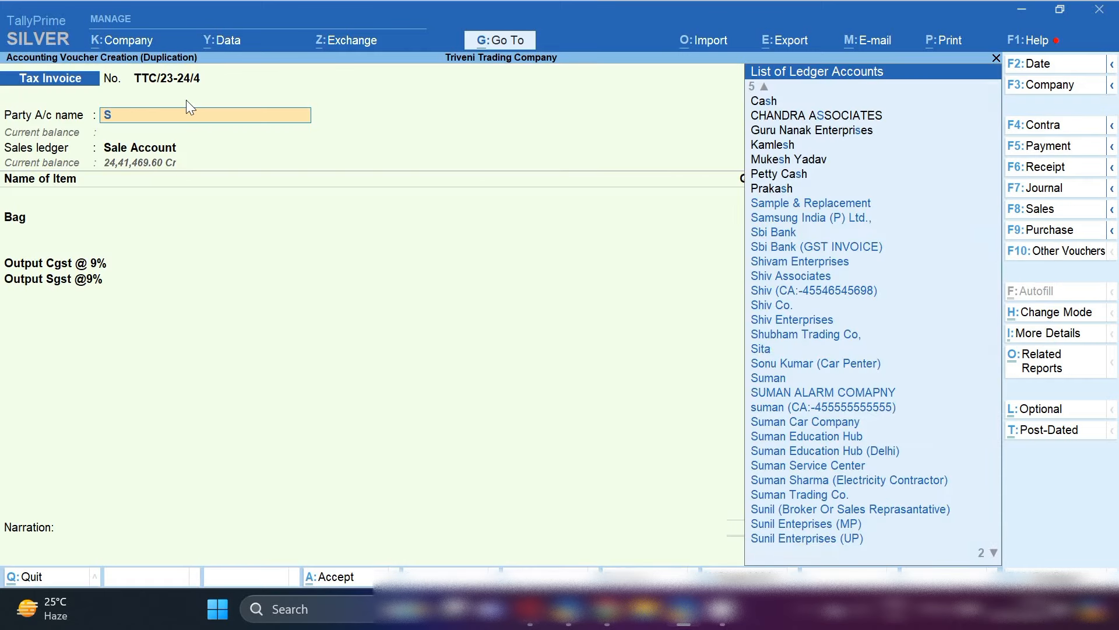
text(um)
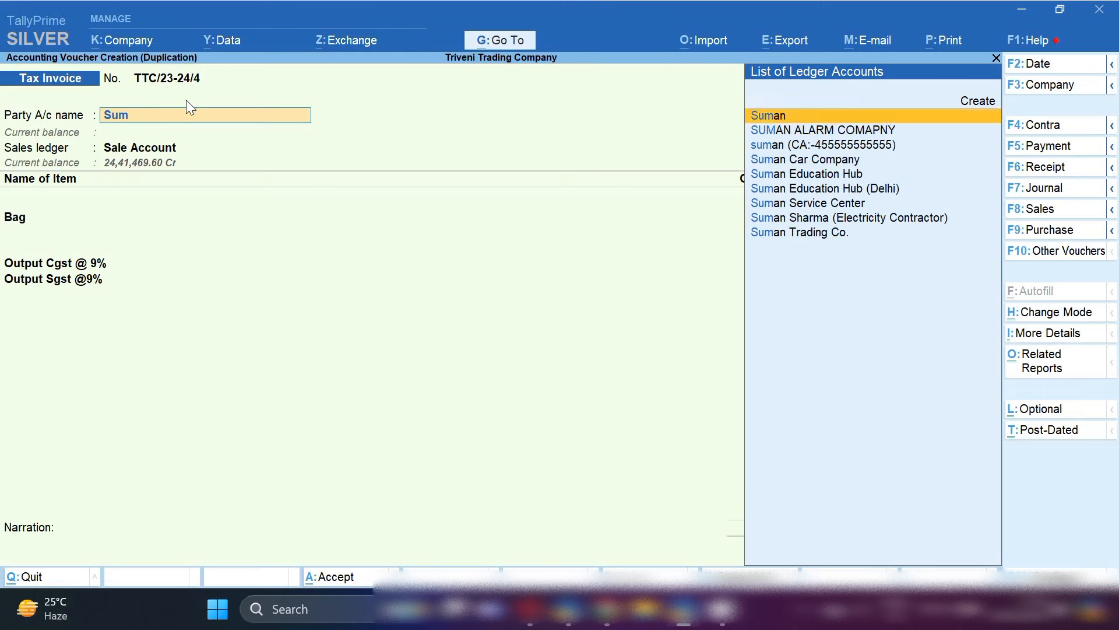
key(Down)
key(Down)
key(Down)
key(Down)
key(Return)
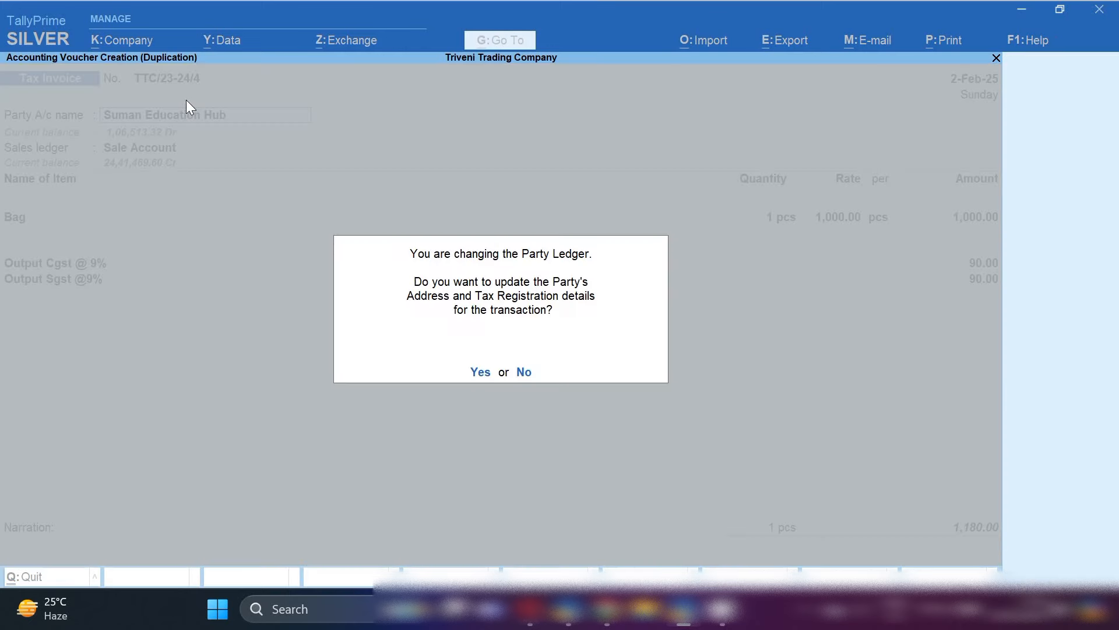
Step: Update the party's address and tax registration details, keeping Suman Education Hub as buyer and consignee with state Delhi
key(Return)
key(Return)
key(Return)
key(Return)
key(Return)
key(Return)
key(Return)
key(Return)
key(Return)
key(Return)
key(Return)
key(Return)
key(Return)
key(Return)
key(Return)
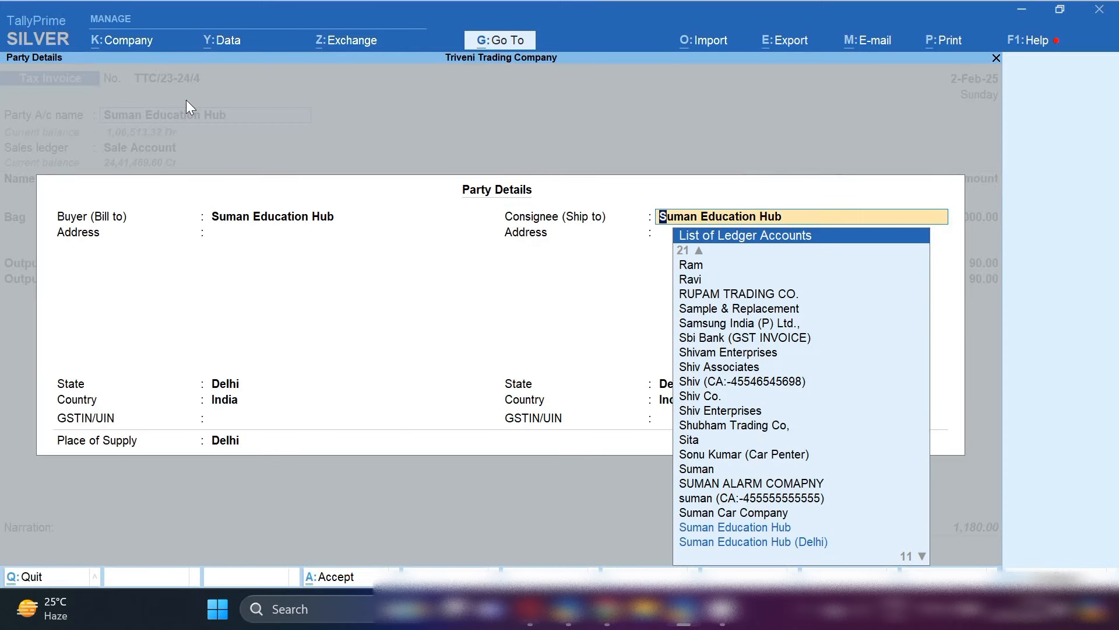
key(Return)
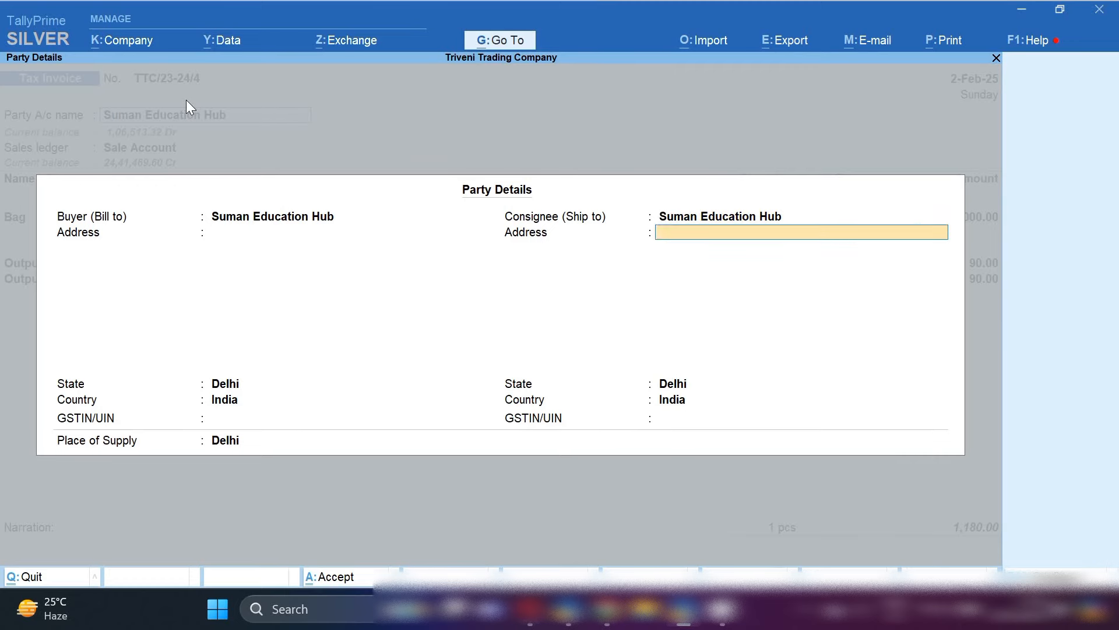
key(Return)
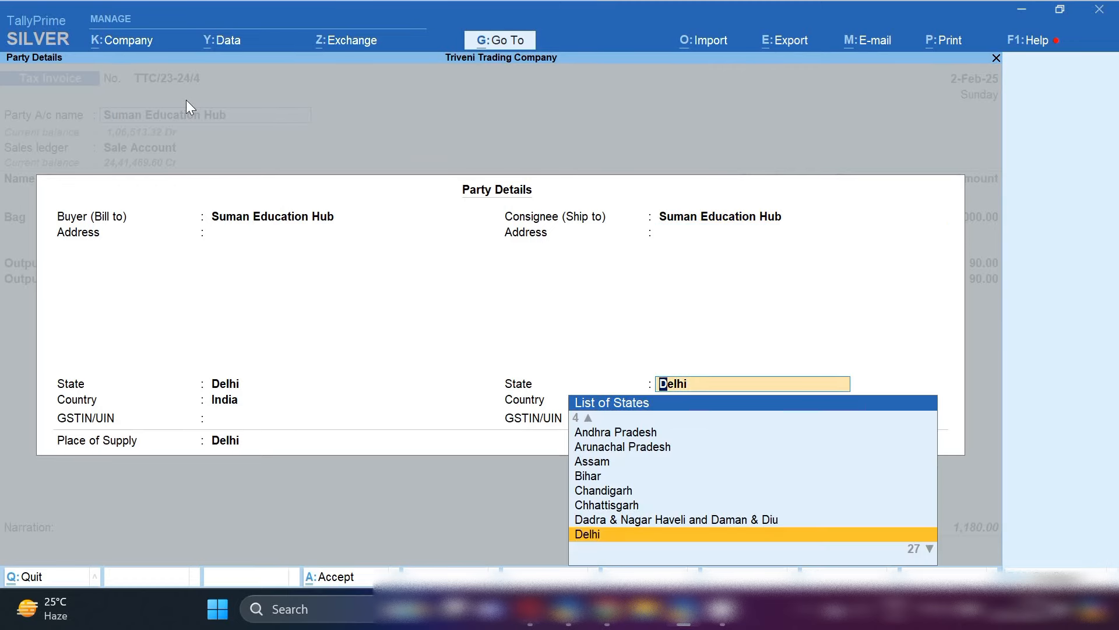
key(Return)
key(Return)
key(Return)
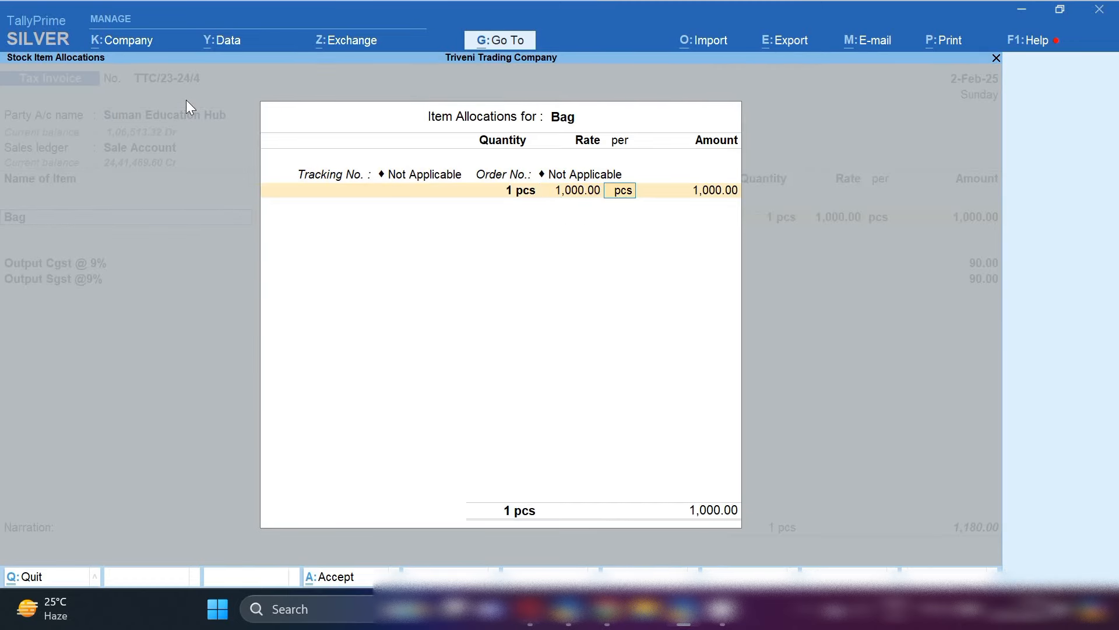
Step: Keep the Bag item at 1,000 with Output Cgst and Sgst at 9%, and save the duplicated tax invoice
key(Return)
key(Return)
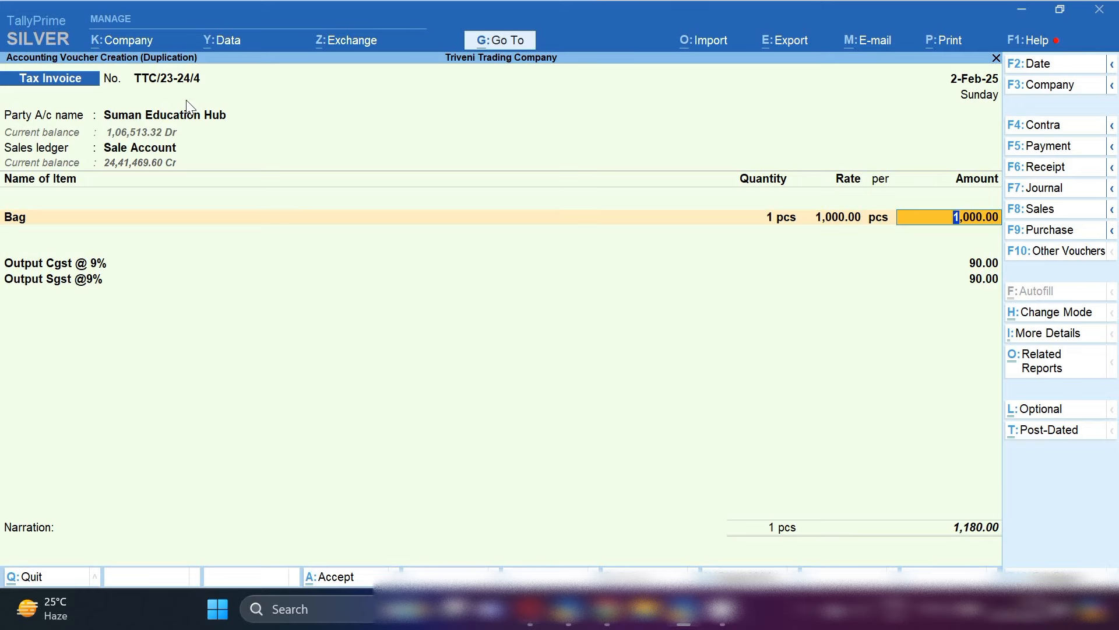
key(Return)
key(Return)
key(Return)
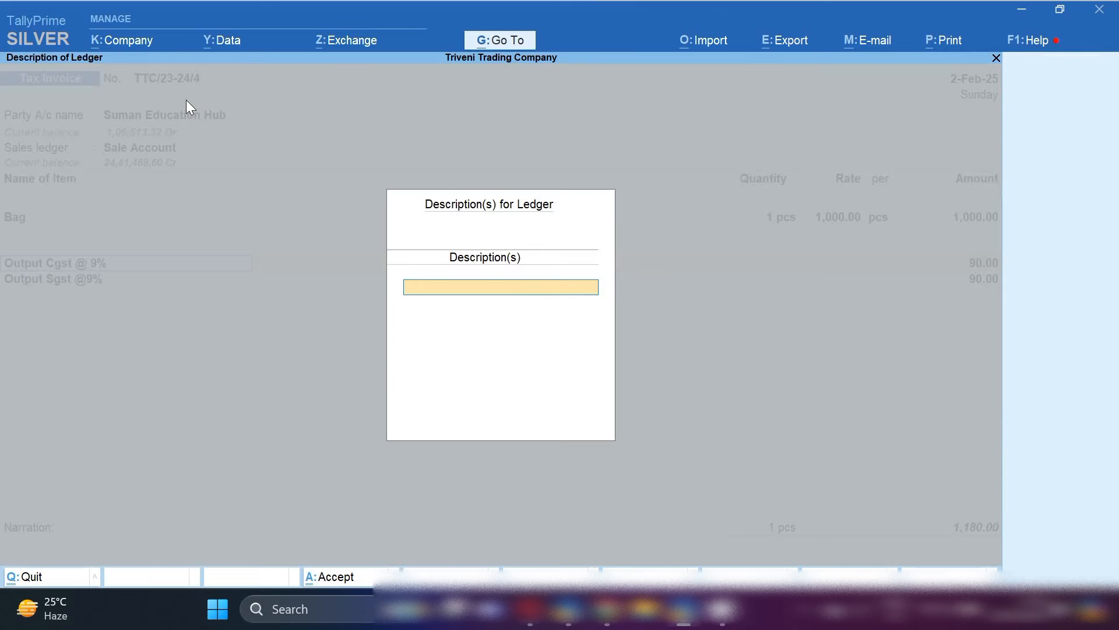
key(Return)
key(Return)
key(Return)
key(Return)
key(Return)
key(Return)
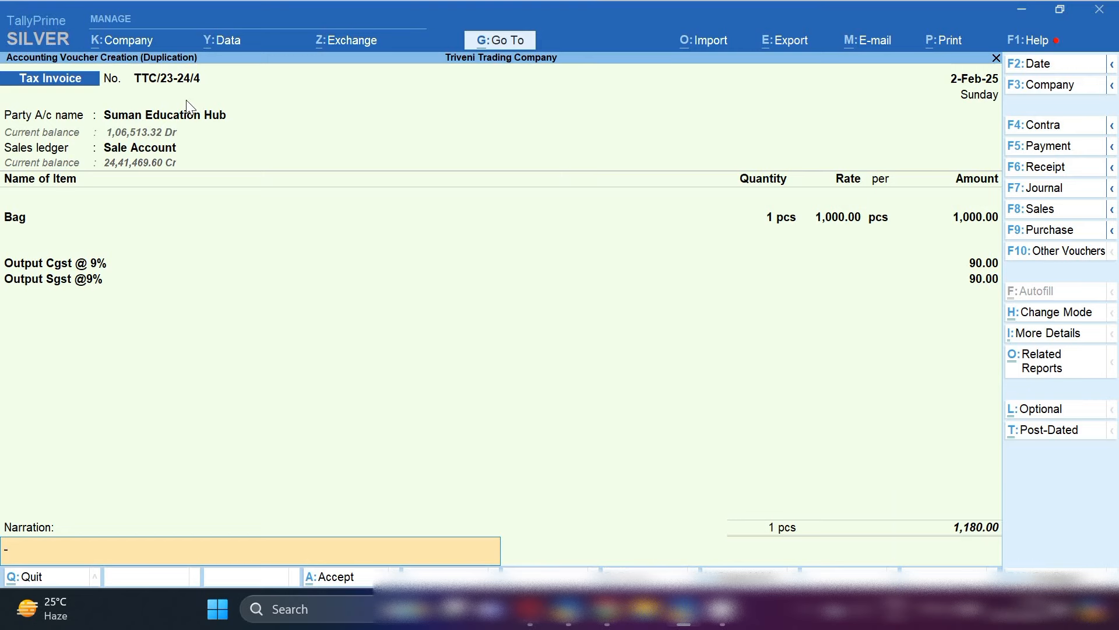
key(Return)
key(Return)
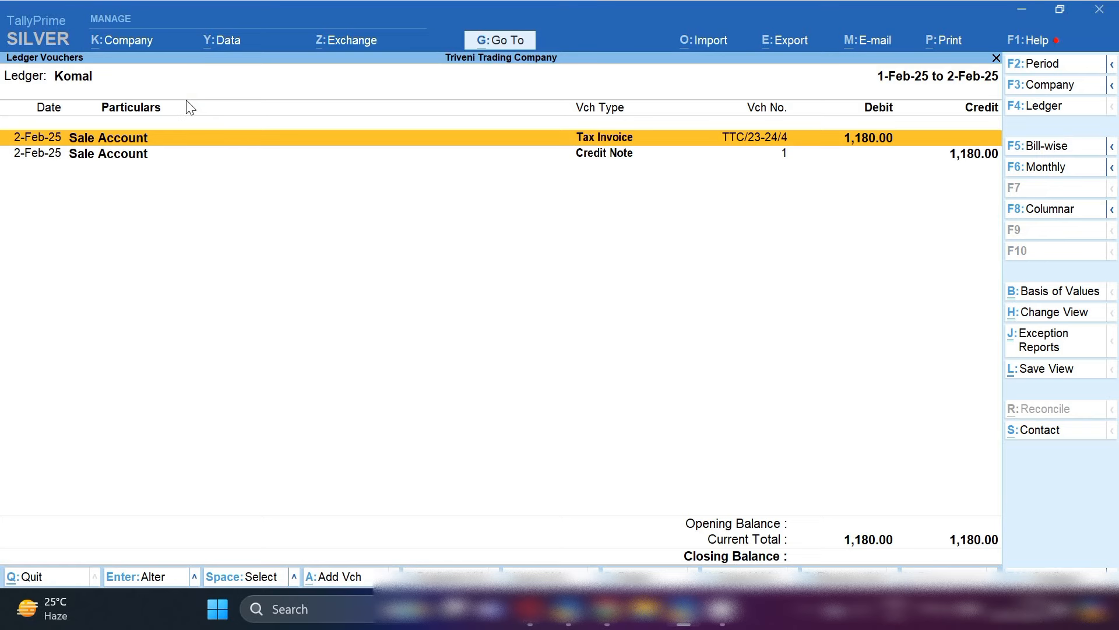
Step: View the Ledger Vouchers report for Suman Education Hub and check its receipt and tax invoice entries
key(a)
key(BackSpace)
text(S)
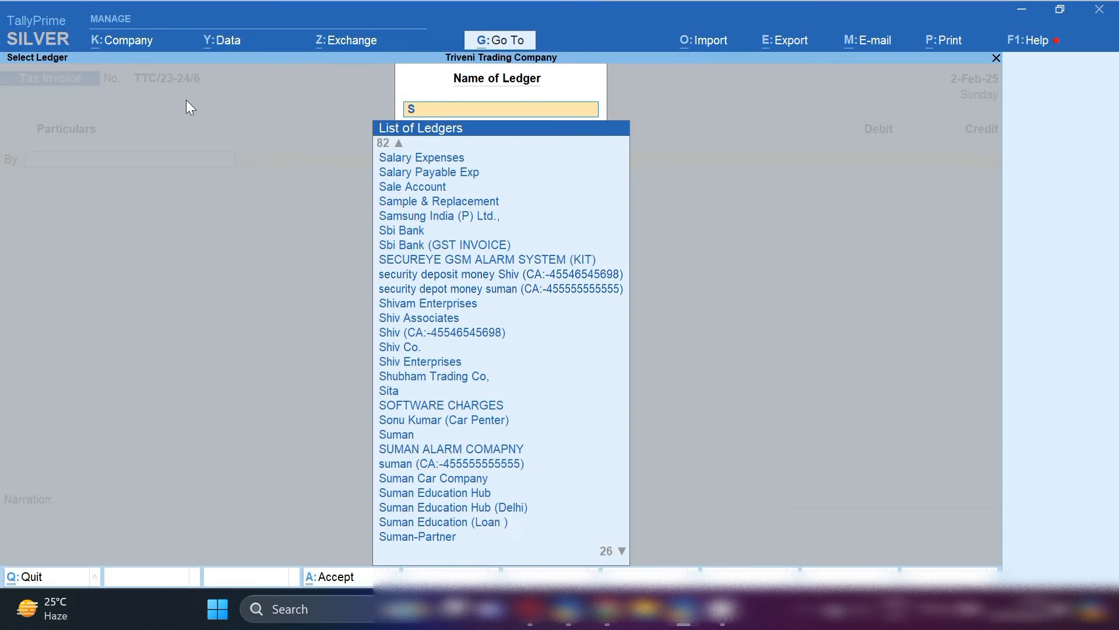
text(um)
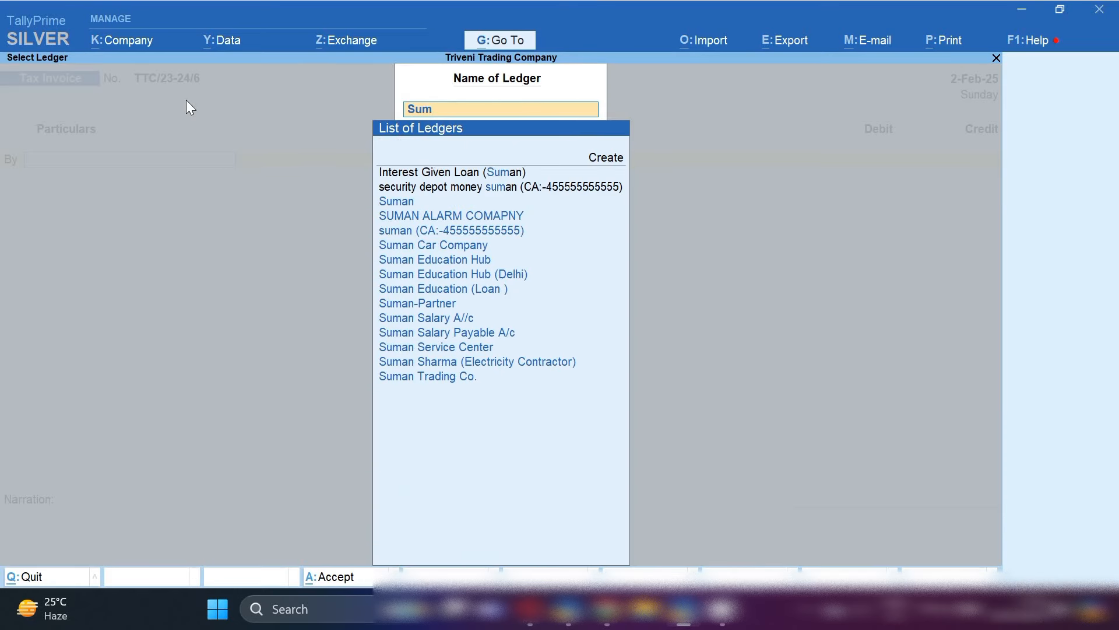
key(Down)
key(Down)
key(Down)
key(Down)
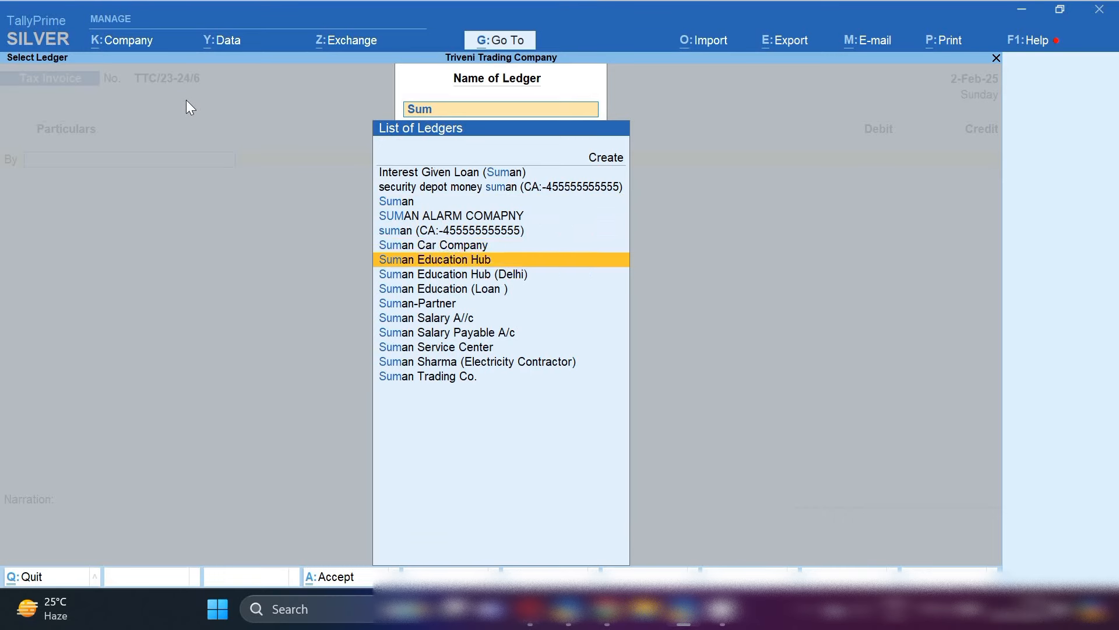
key(Return)
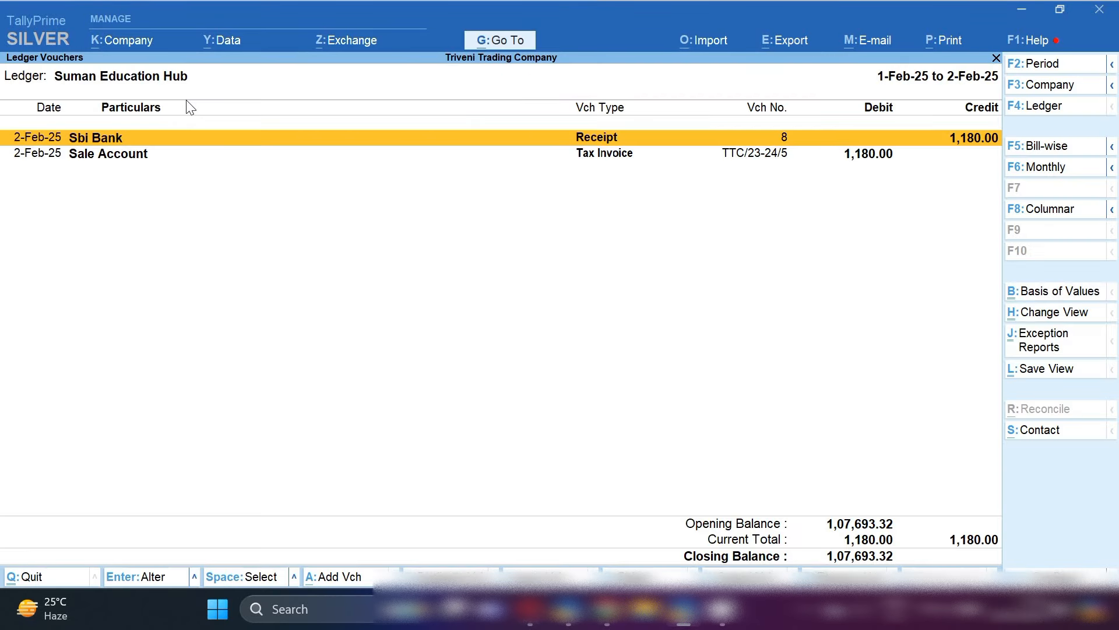
key(space)
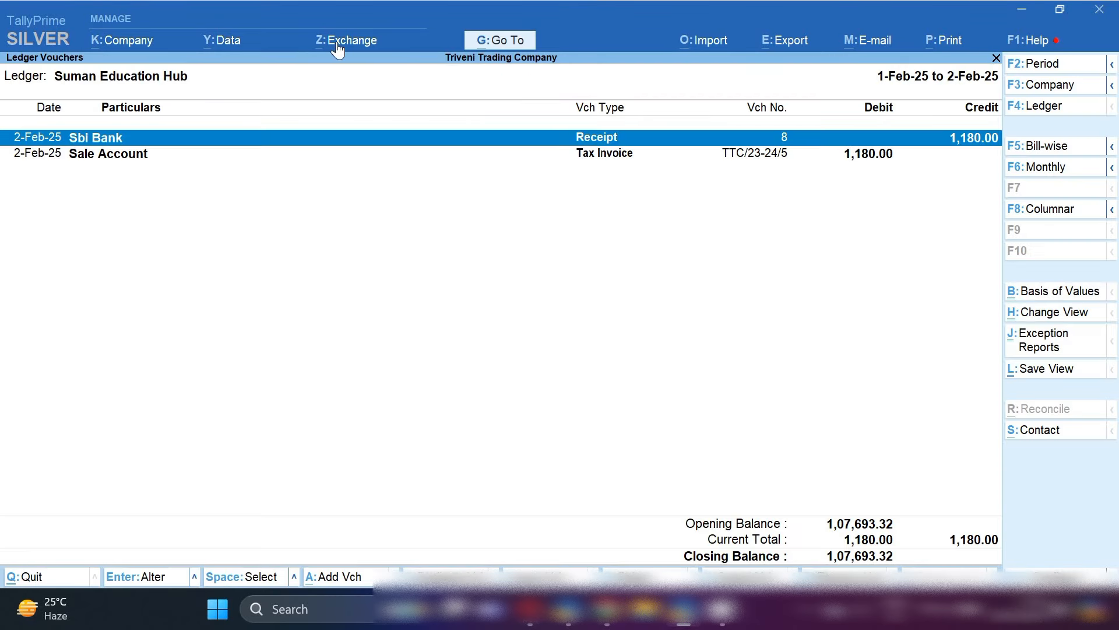
key(Down)
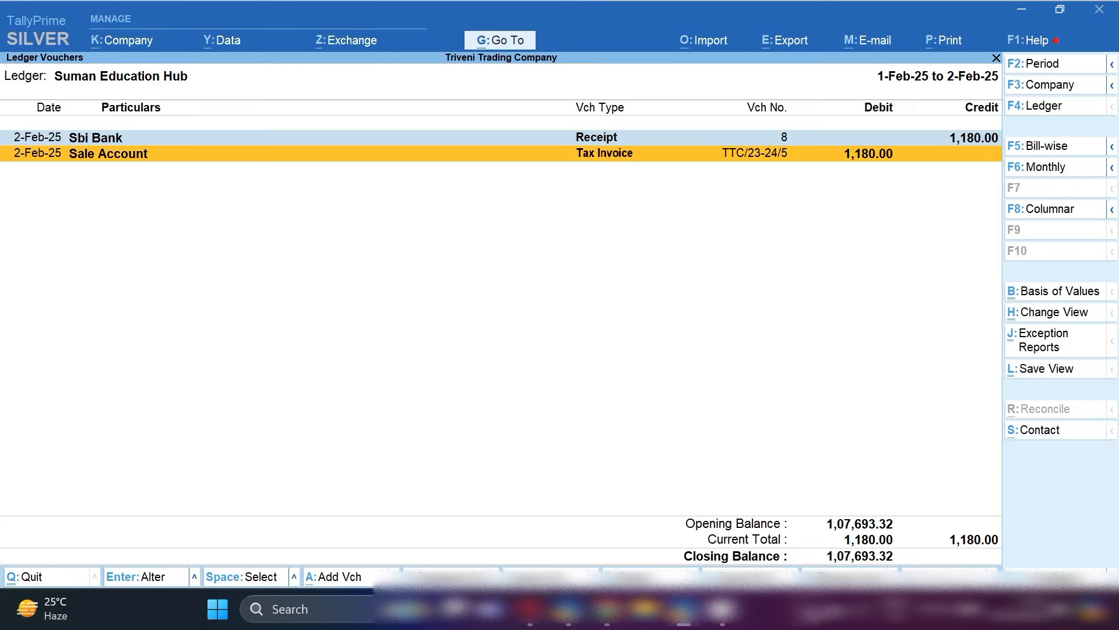
click(811, 615)
right_click(809, 556)
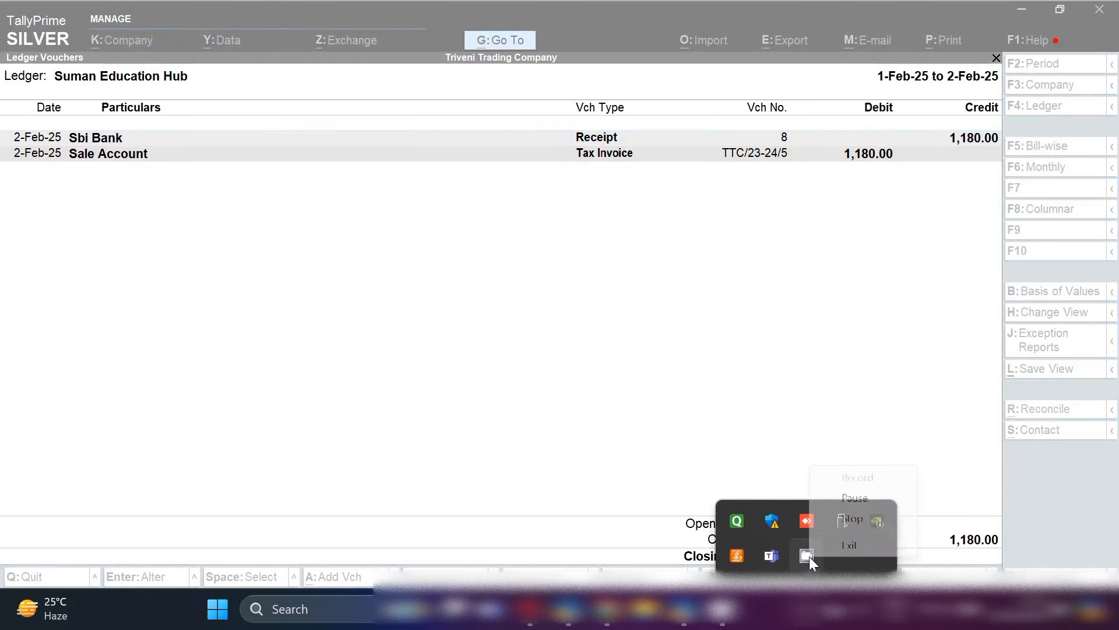